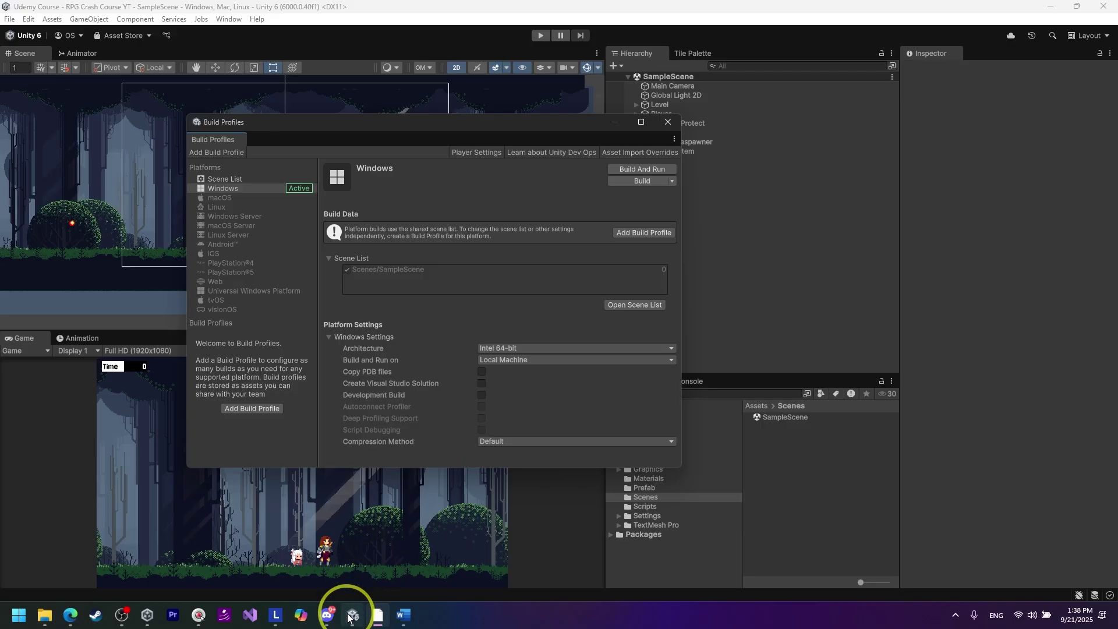
Switch to the Coin Maker Simulator project, view its Windows build profile, and return to the RPG Crash Course project.
{"action": "left_click", "coordinate": [353, 615]}
{"action": "left_click", "coordinate": [9, 19]}
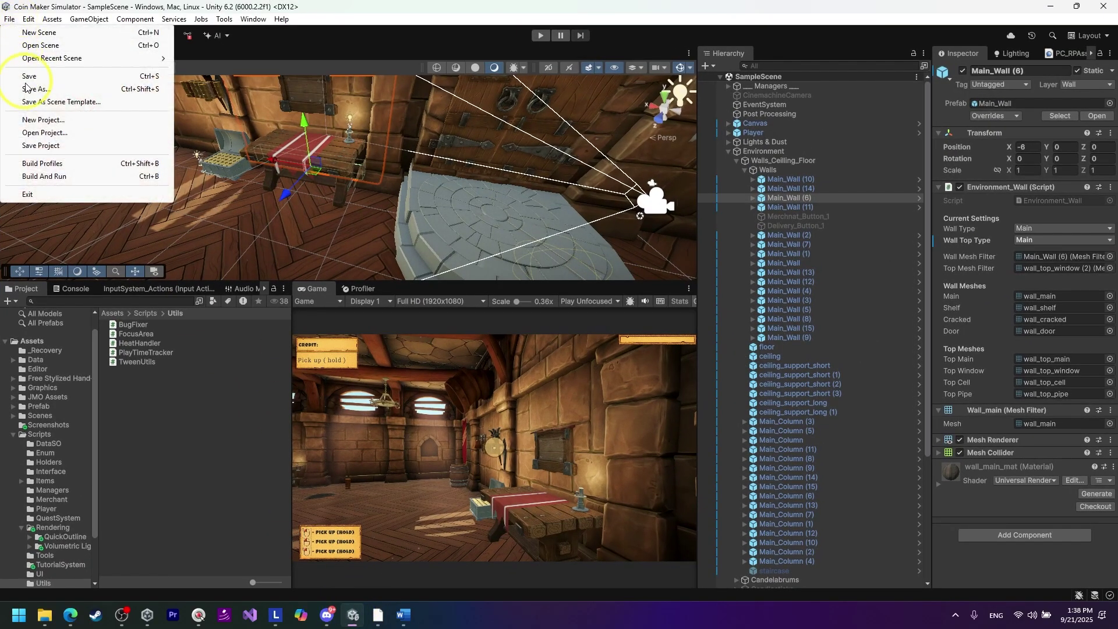
{"action": "left_click", "coordinate": [46, 164]}
{"action": "mouse_move", "coordinate": [486, 499]}
{"action": "left_mouse_down"}
{"action": "mouse_move", "coordinate": [641, 463]}
{"action": "mouse_move", "coordinate": [466, 483]}
{"action": "left_mouse_up"}
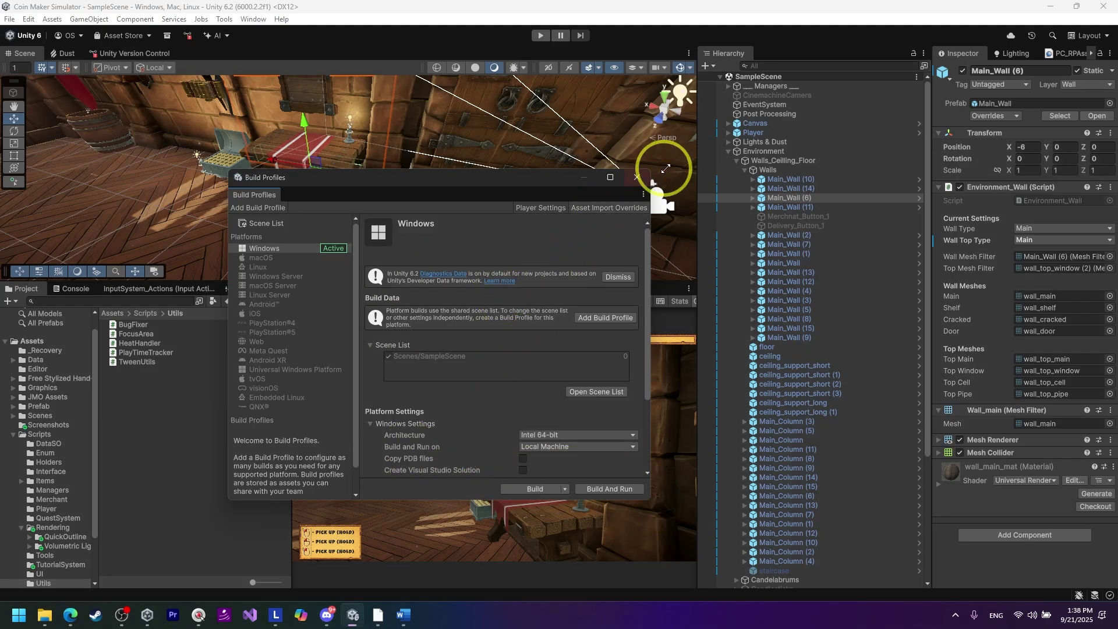
{"action": "left_click", "coordinate": [1050, 6]}
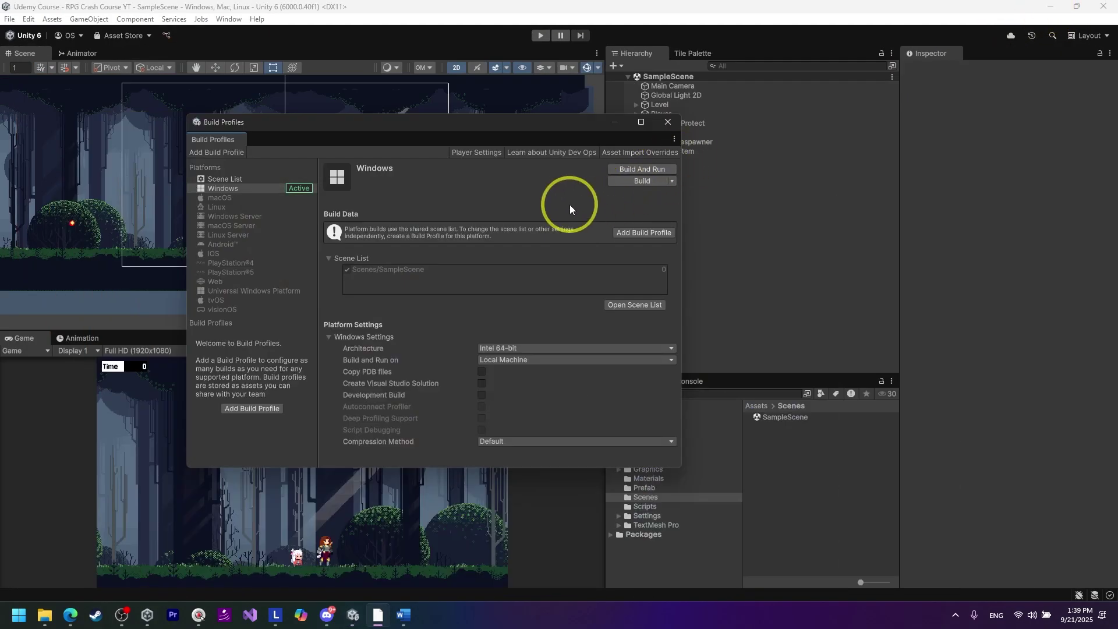
Build the game for Windows into a new folder named Game Build inside Projects - Courses.
{"action": "left_click", "coordinate": [647, 183]}
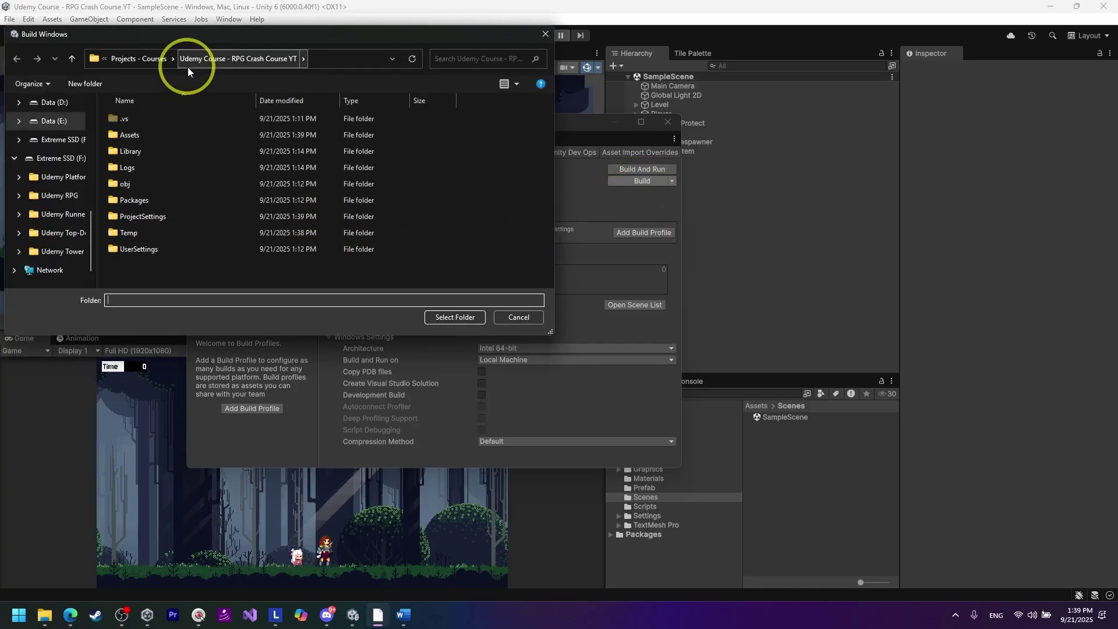
{"action": "left_click", "coordinate": [143, 58]}
{"action": "right_click", "coordinate": [172, 249]}
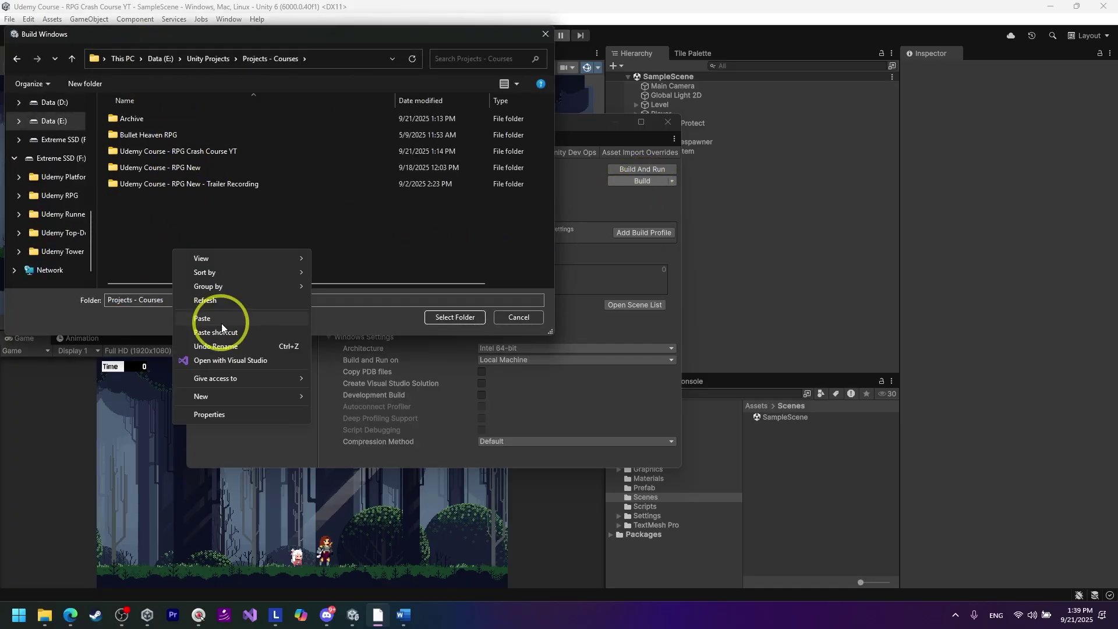
{"action": "mouse_move", "coordinate": [269, 403]}
{"action": "left_click", "coordinate": [351, 394]}
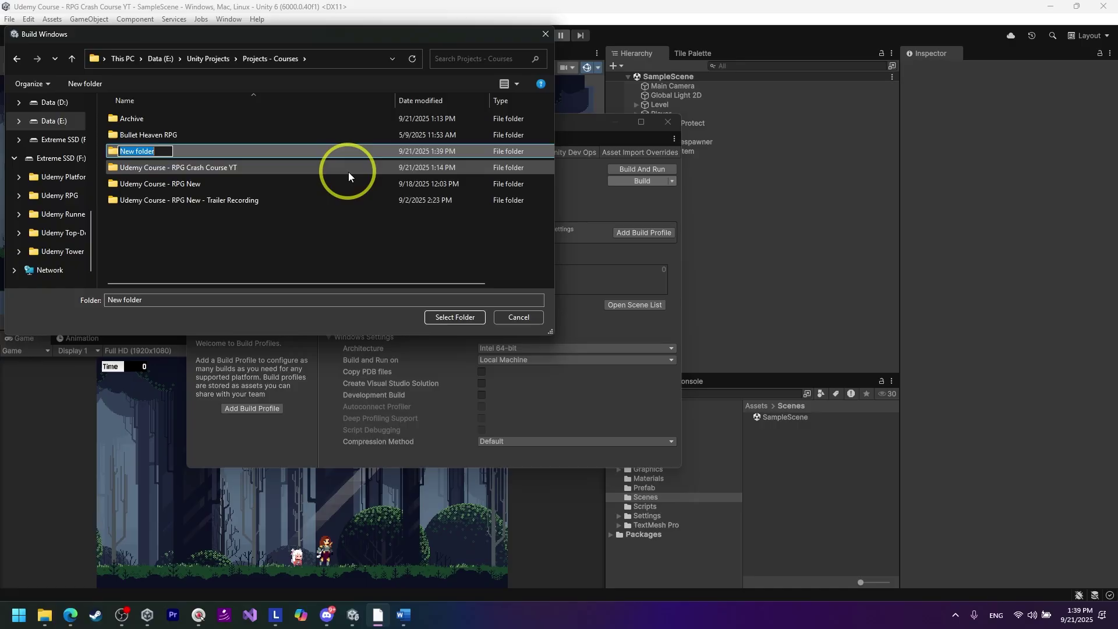
{"action": "type", "text": "H"}
{"action": "type", "text": "ame Build"}
{"action": "key", "text": "Return"}
{"action": "left_click", "coordinate": [452, 320]}
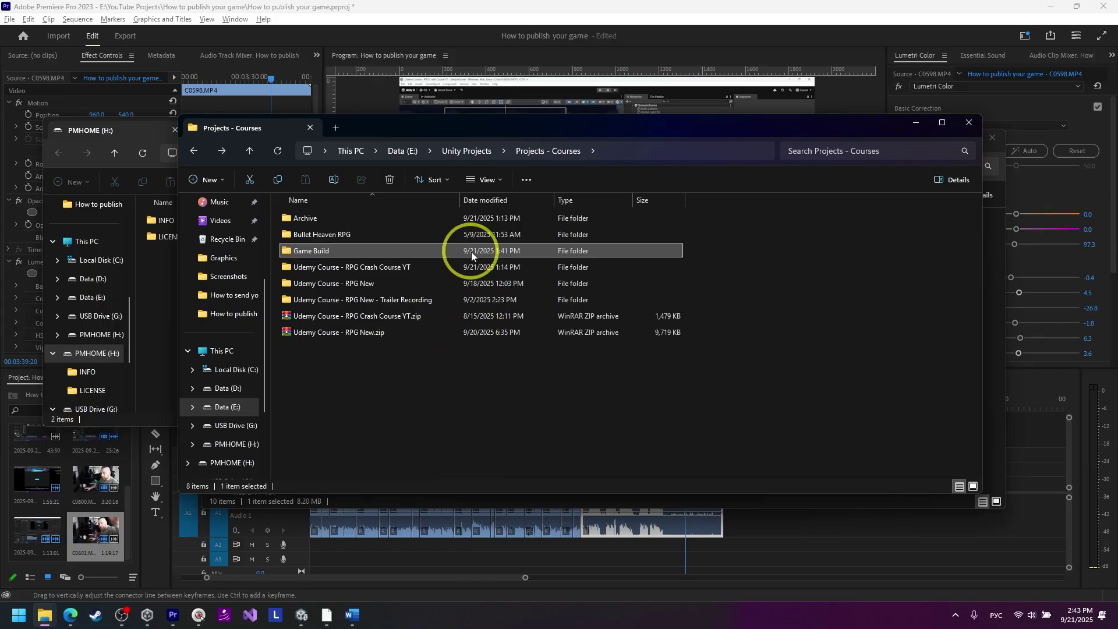
Check the contents of the Game Build folder and compress the folder with WinRAR into Game Build.zip, using the ZIP format.
{"action": "double_click", "coordinate": [471, 253]}
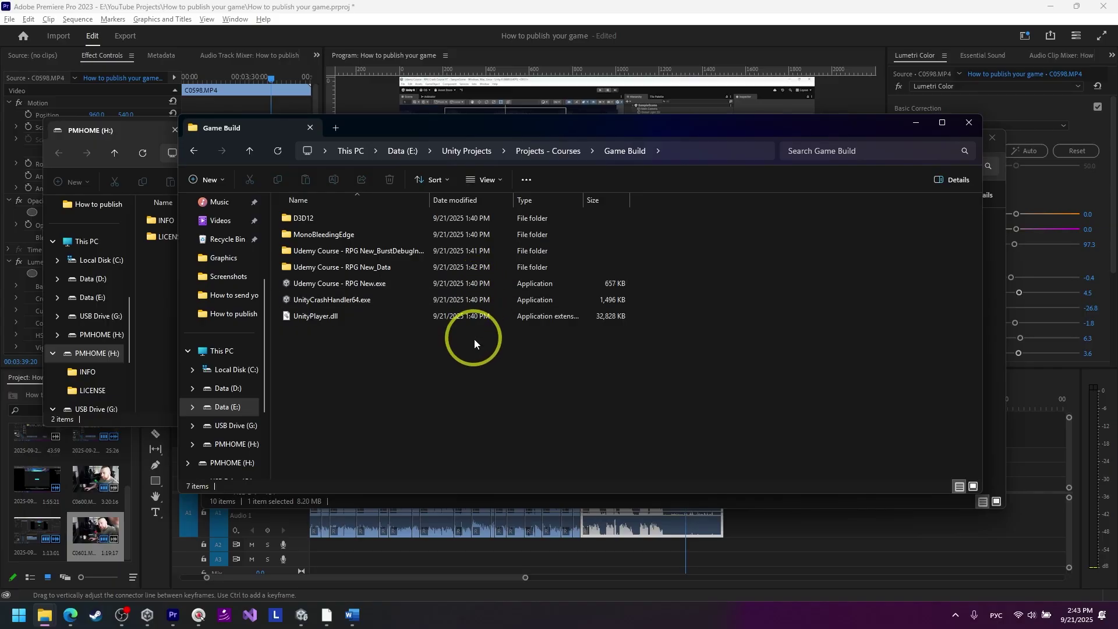
{"action": "key", "text": "alt+Left"}
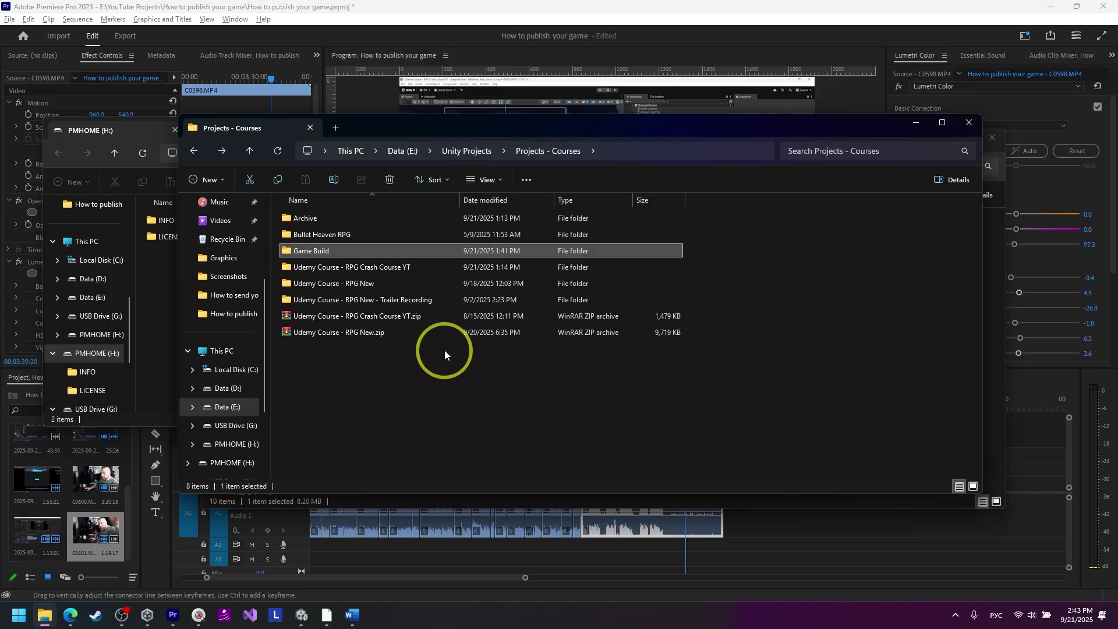
{"action": "right_click", "coordinate": [359, 253]}
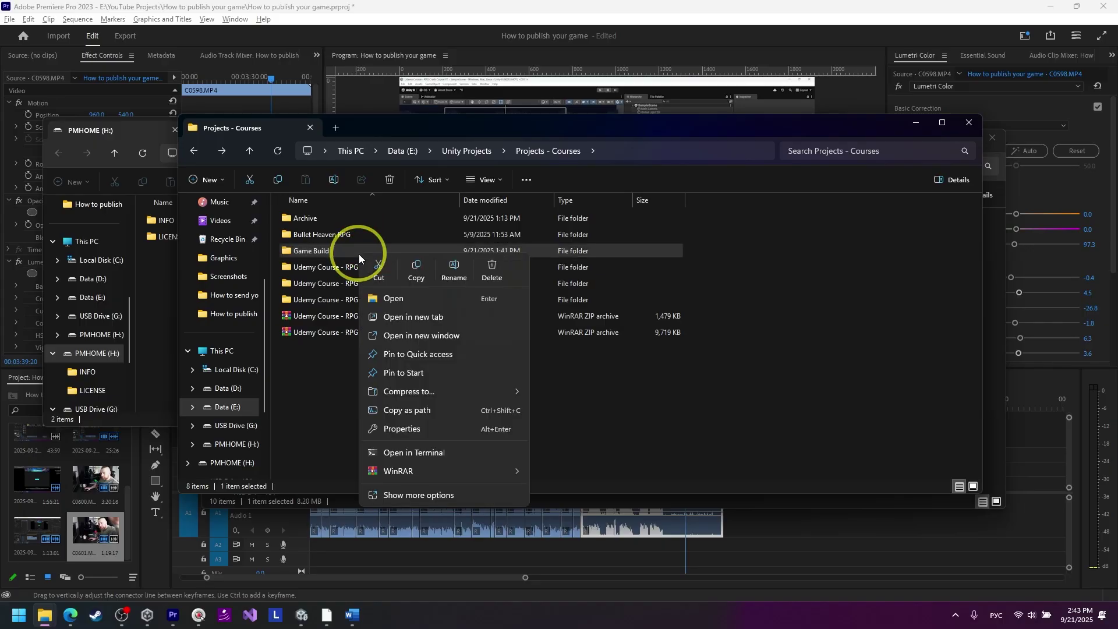
{"action": "mouse_move", "coordinate": [450, 473]}
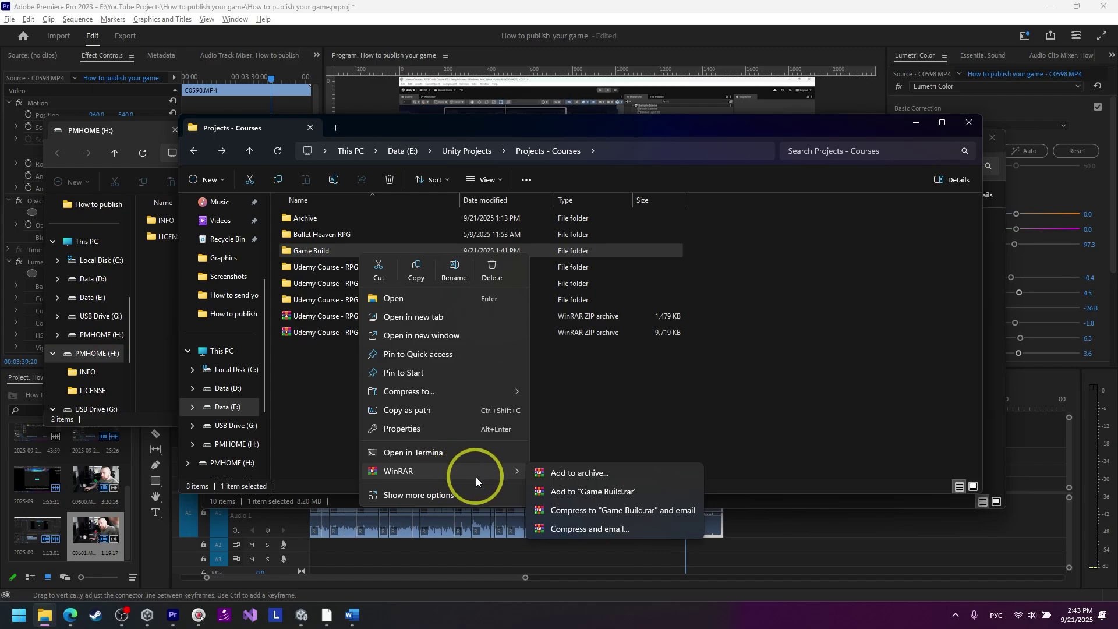
{"action": "left_click", "coordinate": [624, 476]}
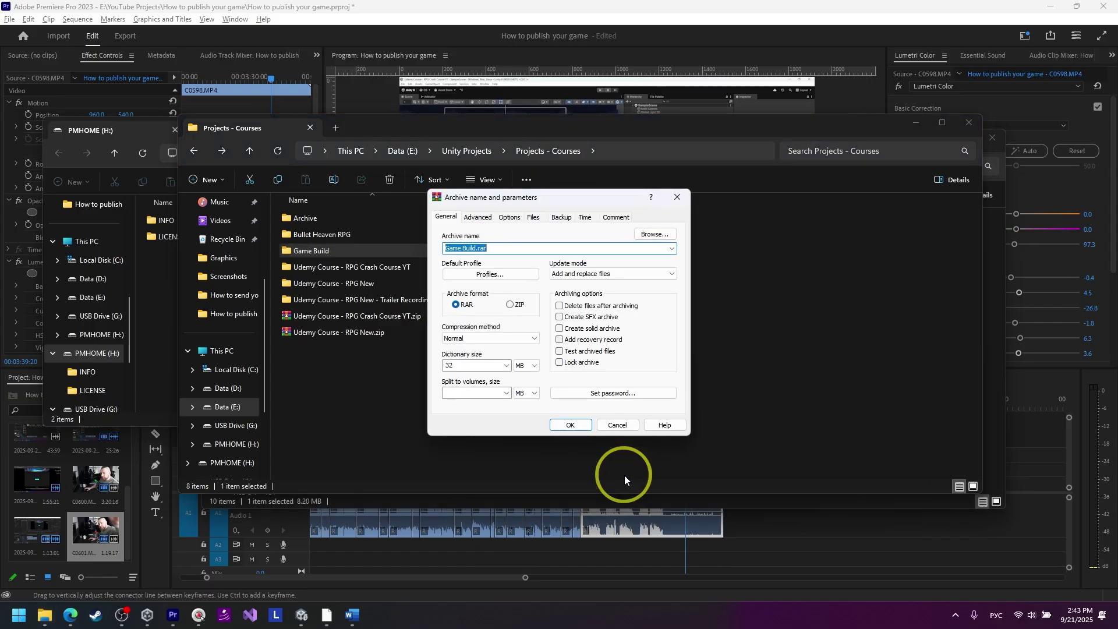
{"action": "left_click", "coordinate": [509, 304]}
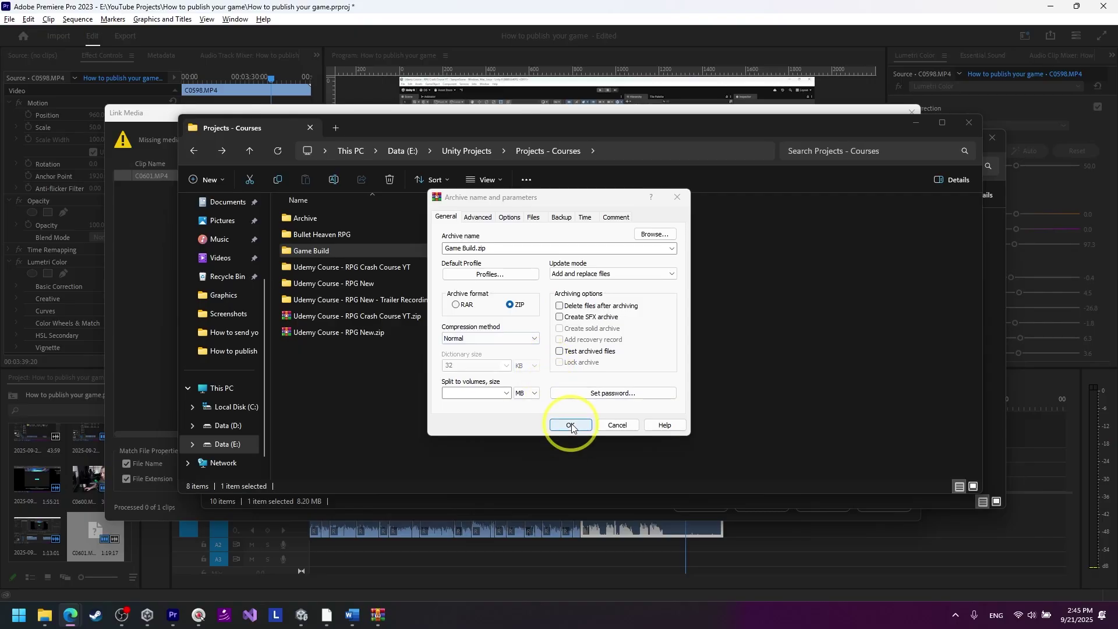
{"action": "left_click", "coordinate": [571, 426]}
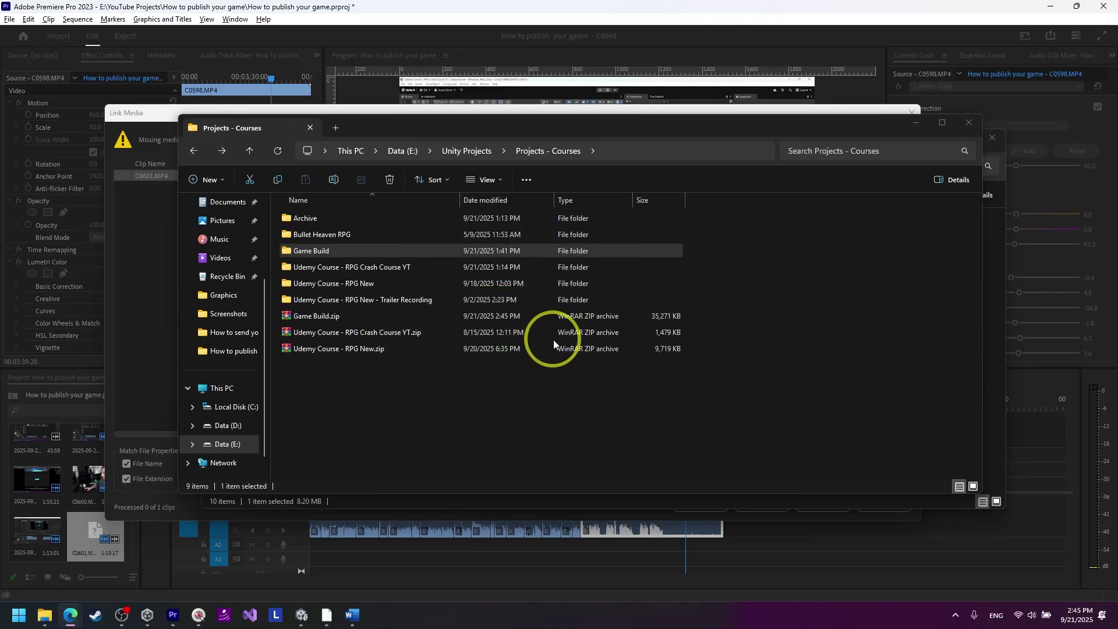
Switch to the new itch.io project page in the browser and set the kind of project to HTML.
{"action": "left_click", "coordinate": [70, 613]}
{"action": "scroll", "coordinate": [501, 192], "scroll_direction": "down", "scroll_amount": 4}
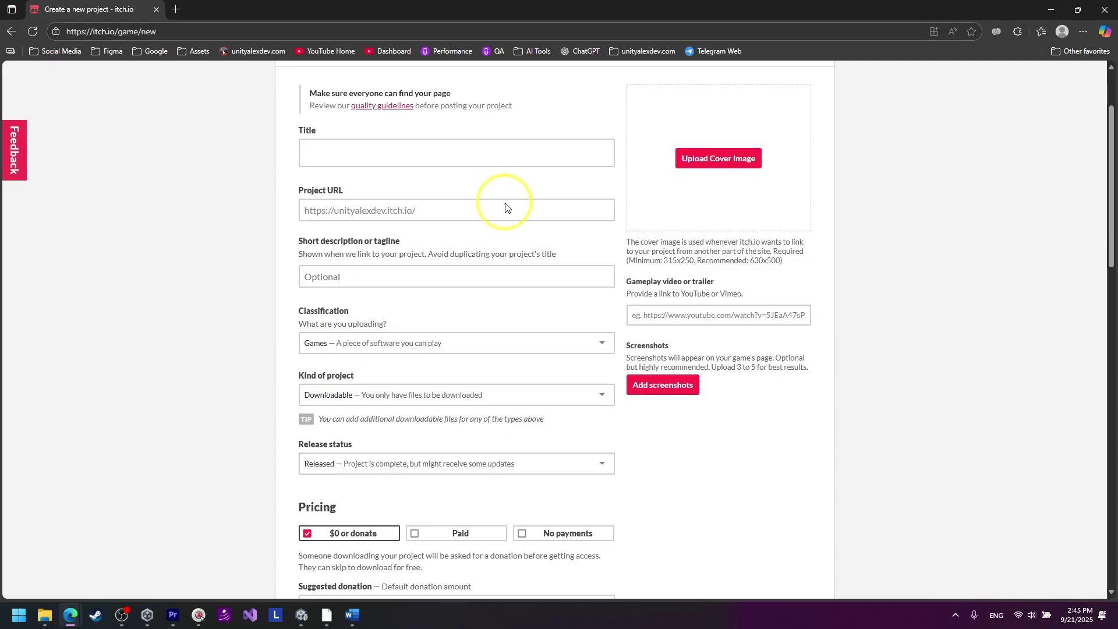
{"action": "left_click", "coordinate": [482, 268]}
{"action": "left_click", "coordinate": [441, 289]}
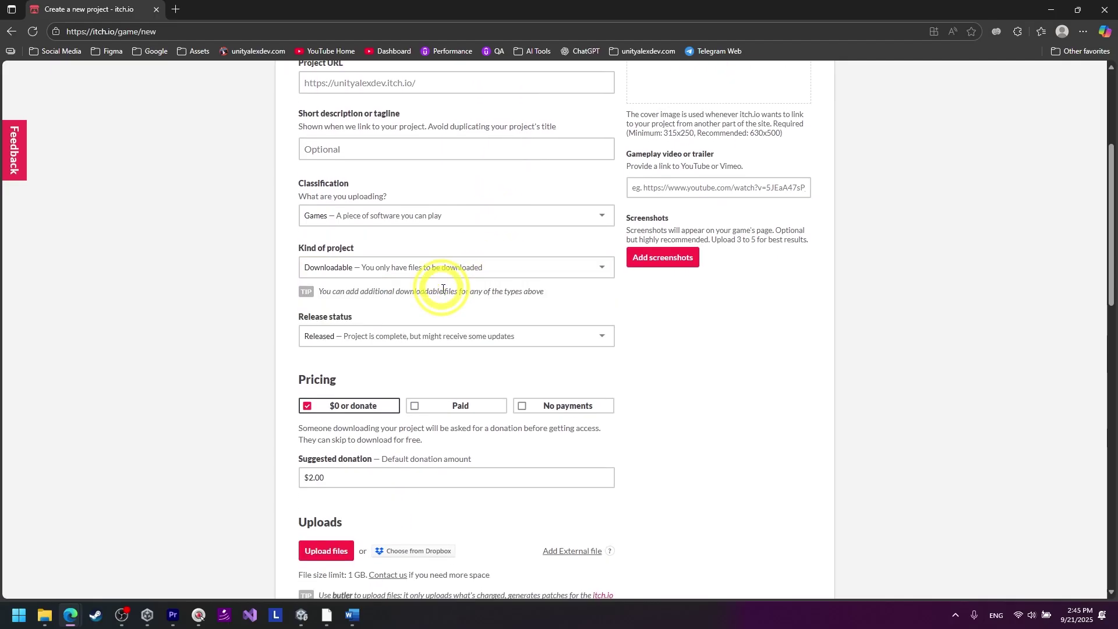
{"action": "scroll", "coordinate": [422, 308], "scroll_direction": "down", "scroll_amount": 4}
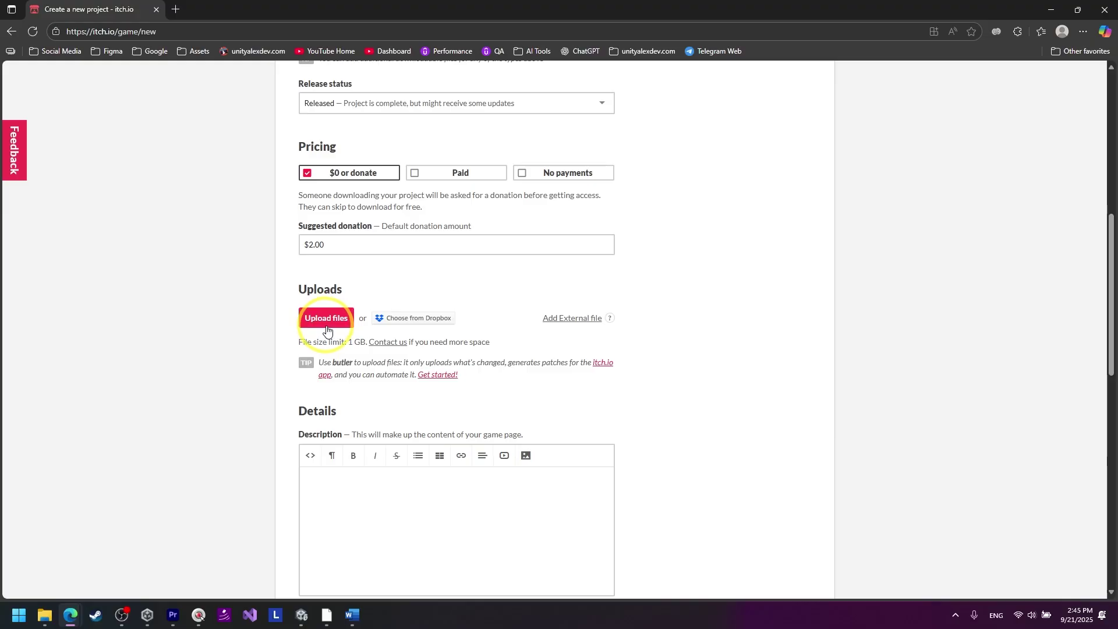
{"action": "scroll", "coordinate": [325, 323], "scroll_direction": "up", "scroll_amount": 5}
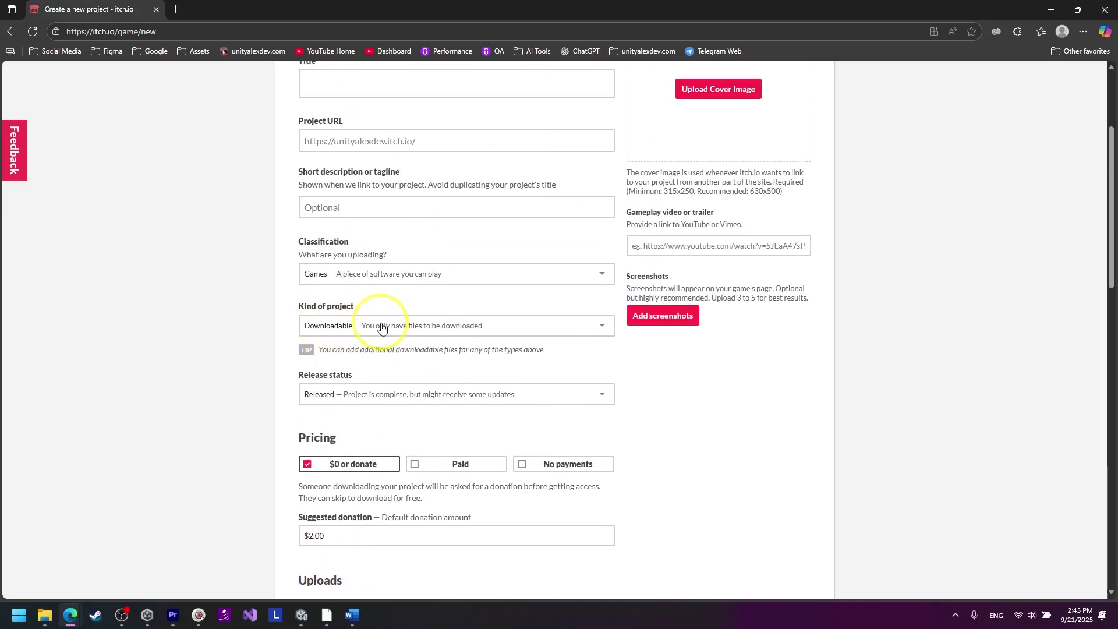
{"action": "left_click", "coordinate": [377, 324]}
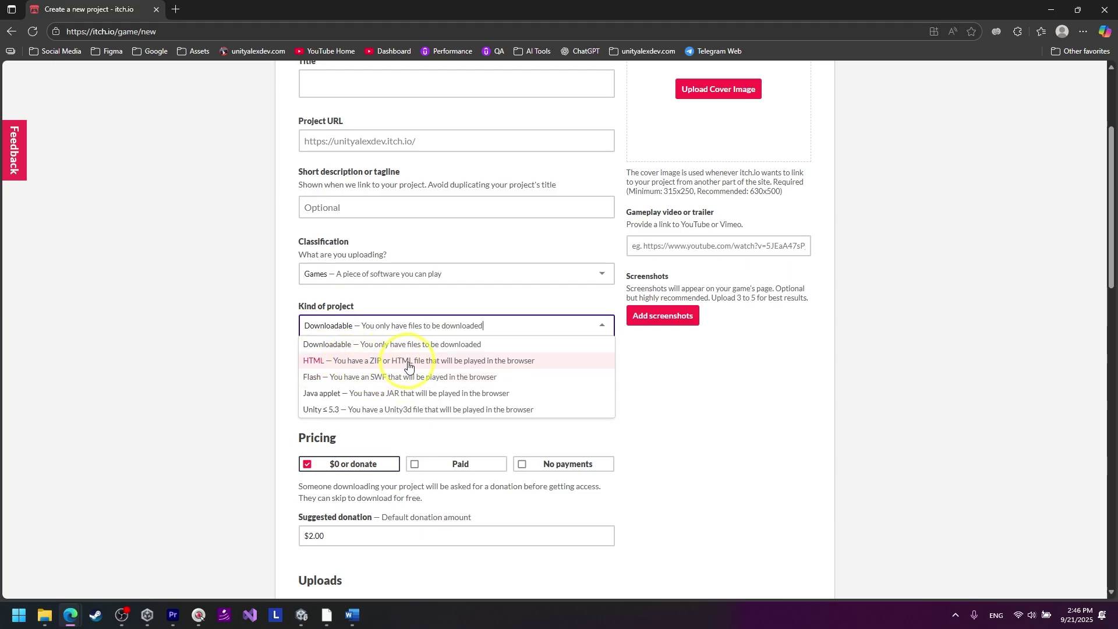
{"action": "left_click", "coordinate": [466, 366]}
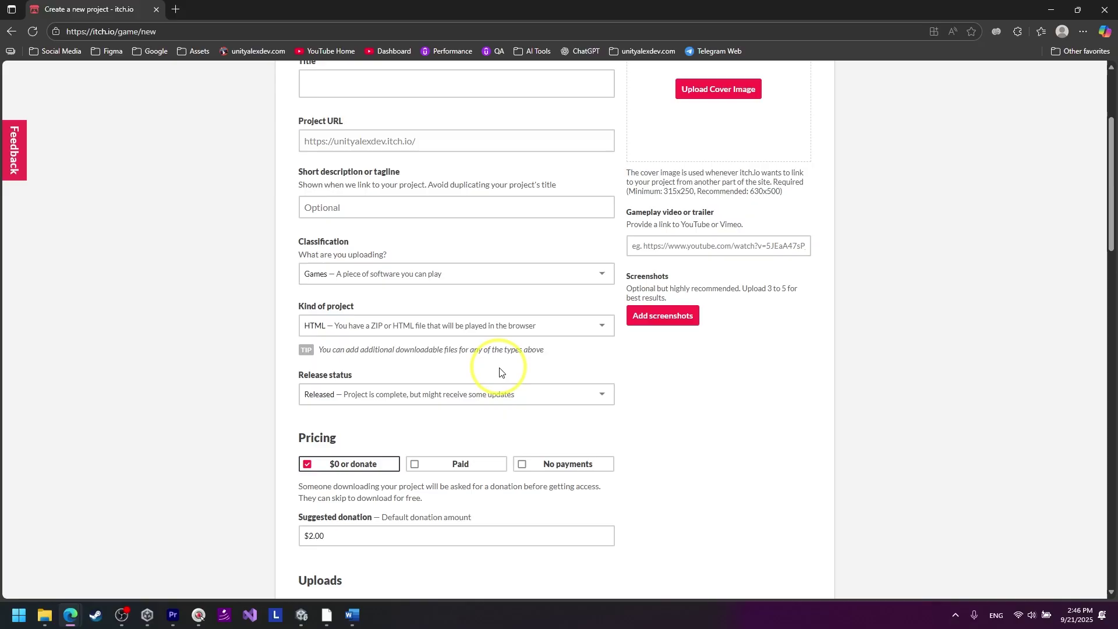
{"action": "scroll", "coordinate": [500, 372], "scroll_direction": "down", "scroll_amount": 3}
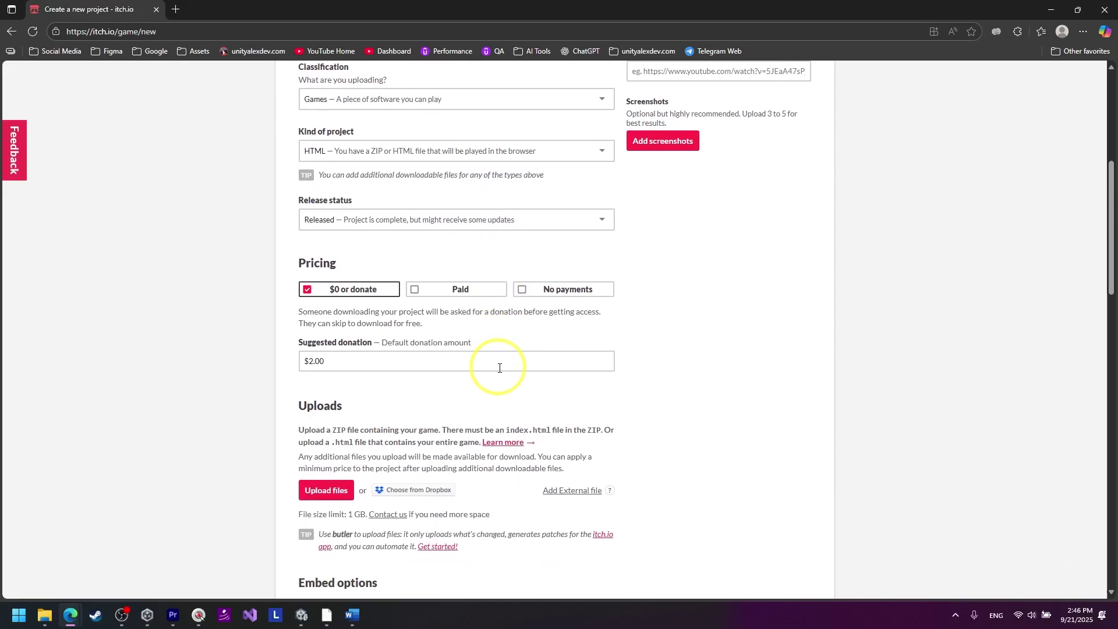
Switch to Unity and install the missing Web platform module, WebGL Build Support, through Unity Hub.
{"action": "left_click", "coordinate": [325, 615]}
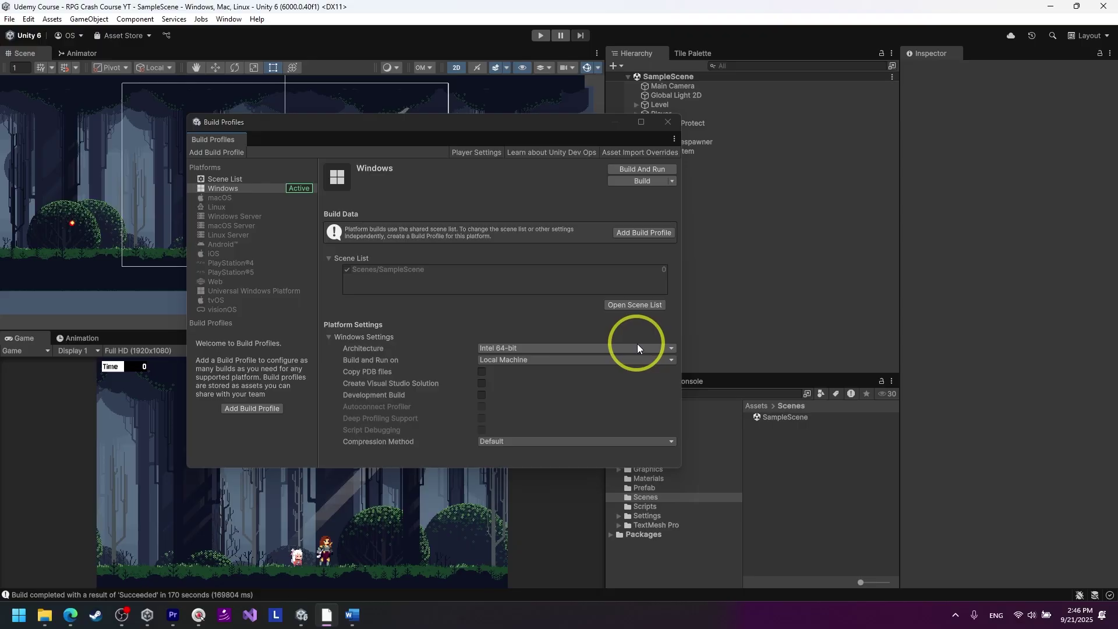
{"action": "left_click", "coordinate": [259, 283]}
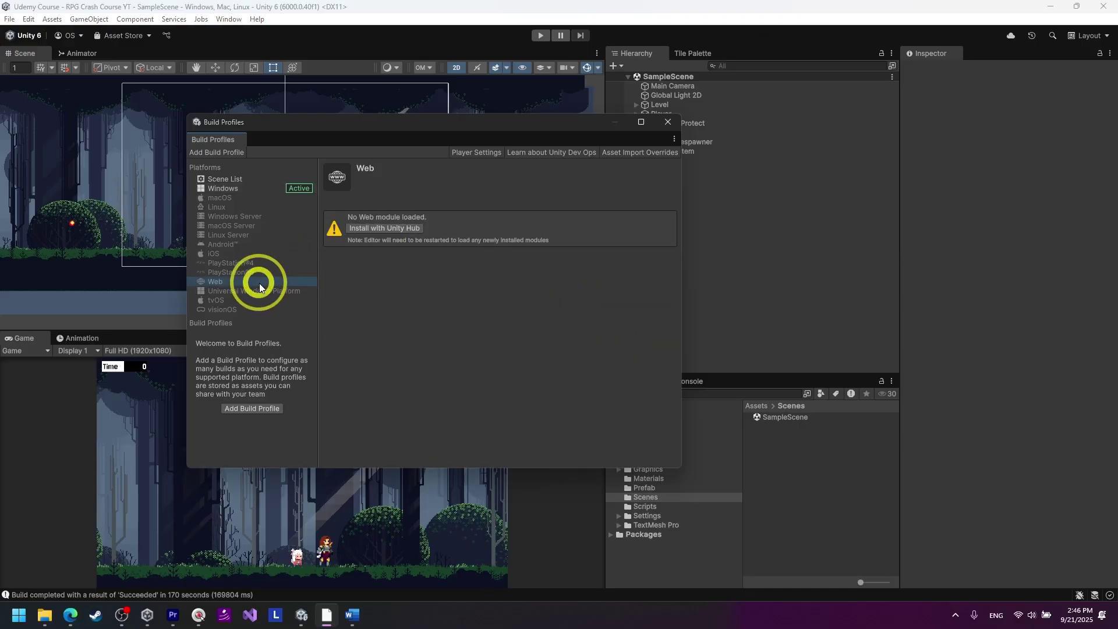
{"action": "left_click", "coordinate": [390, 231]}
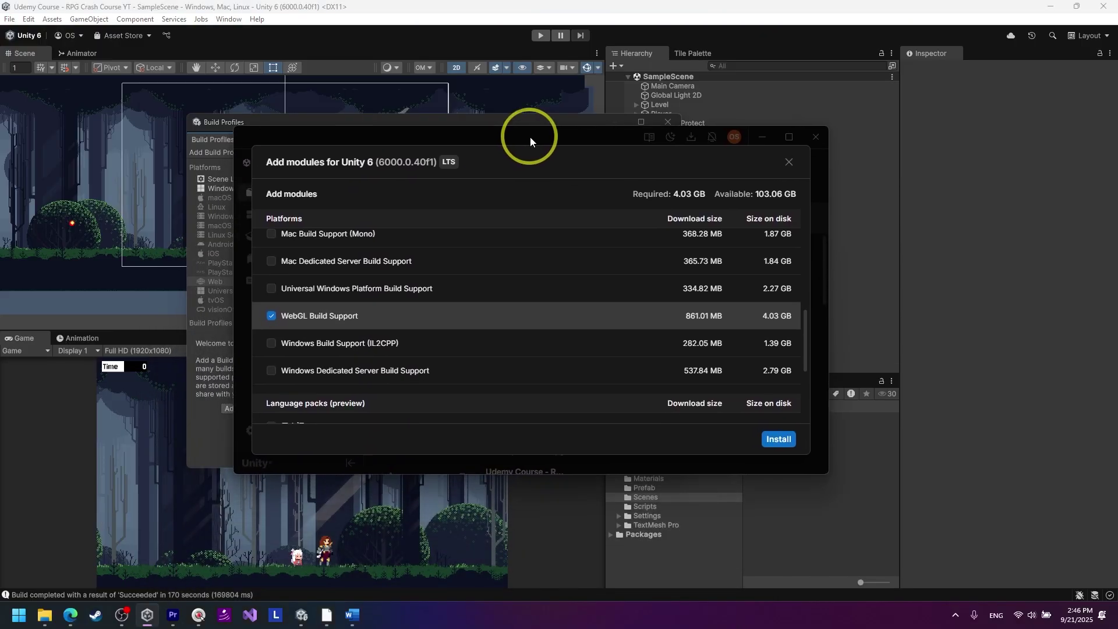
{"action": "left_click", "coordinate": [333, 199]}
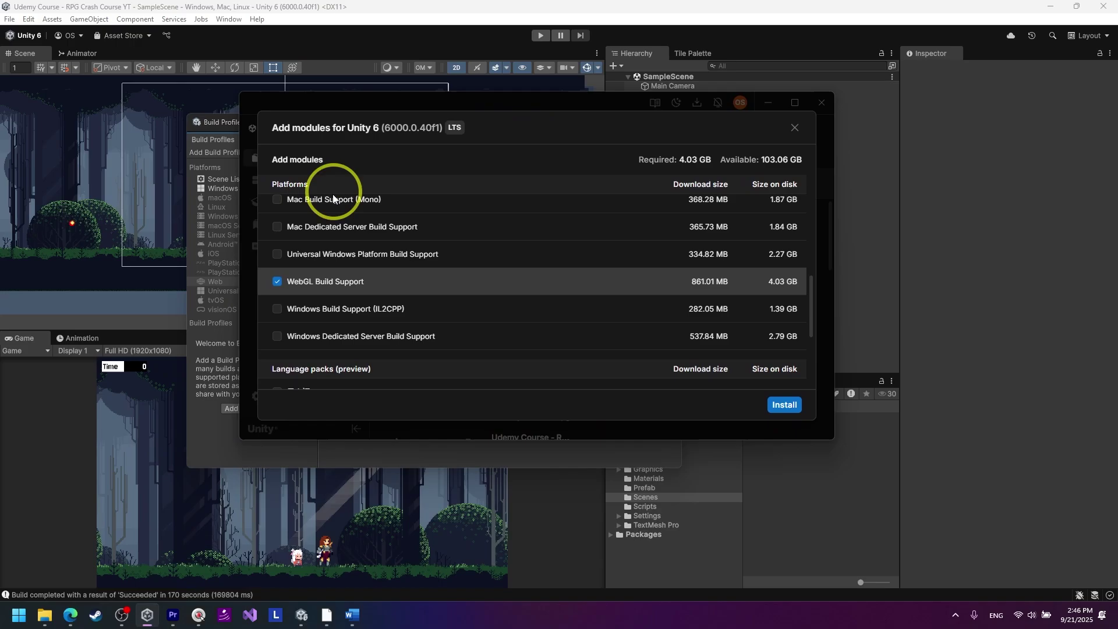
{"action": "left_click", "coordinate": [775, 404]}
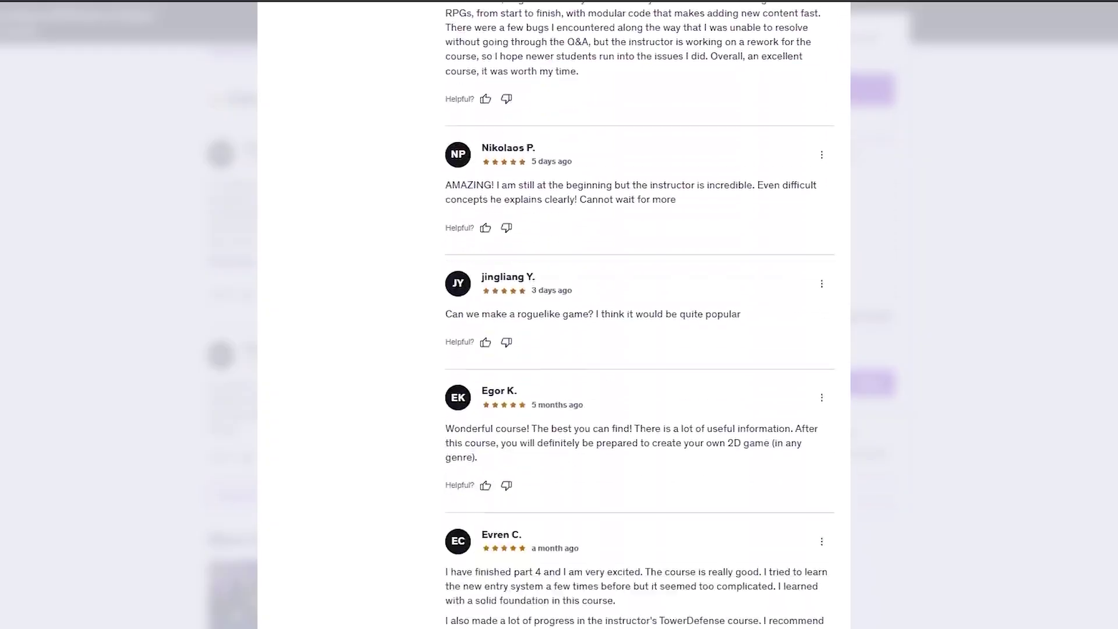
{"action": "scroll", "coordinate": [813, 363], "scroll_direction": "down", "scroll_amount": 15}
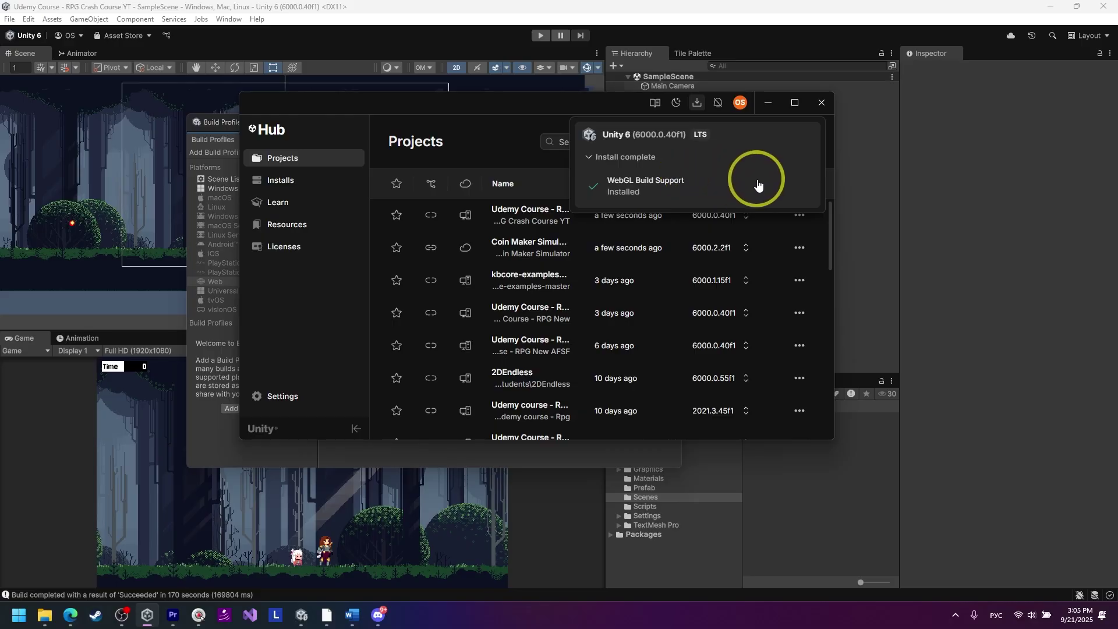
Switch the active platform to Web and build the game into a new Projects - Courses folder named Game Build - WEB.
{"action": "left_click", "coordinate": [975, 237]}
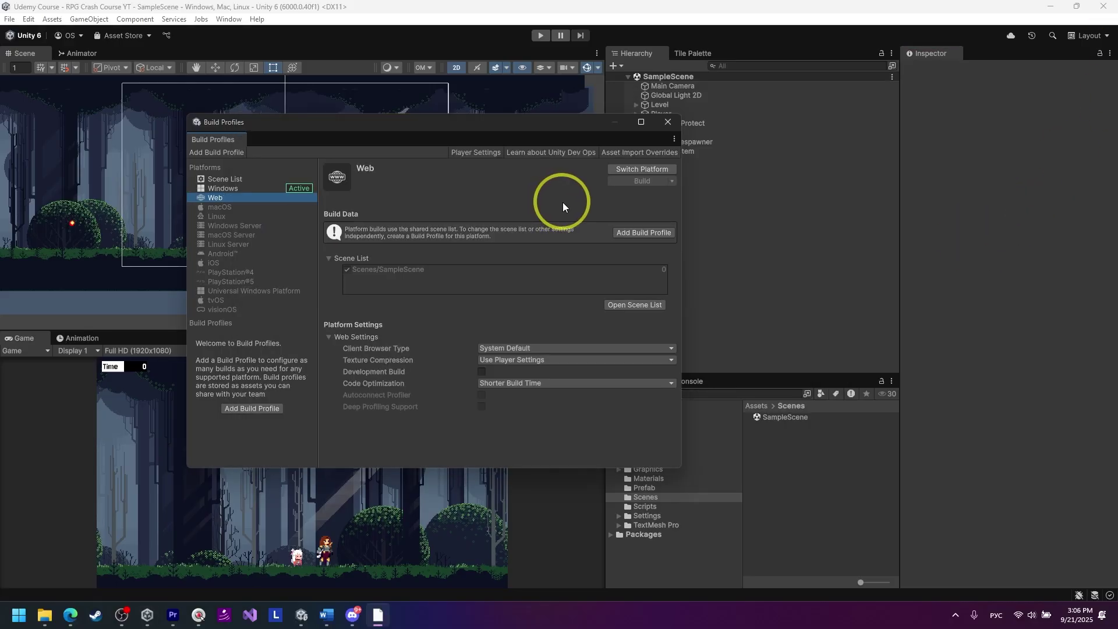
{"action": "left_click", "coordinate": [635, 170]}
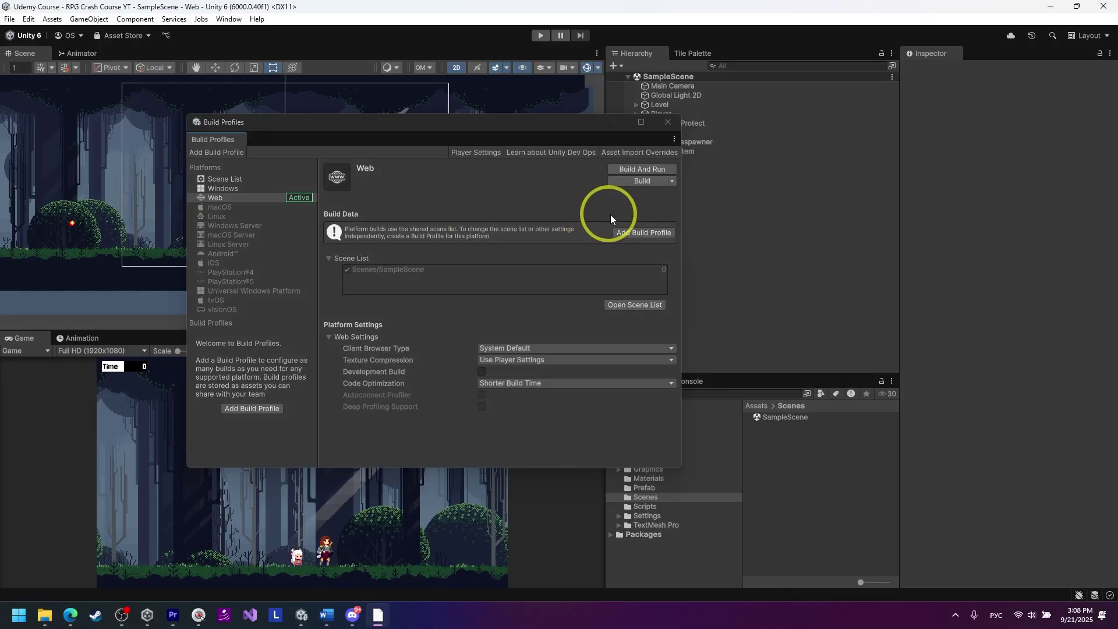
{"action": "left_click", "coordinate": [640, 183]}
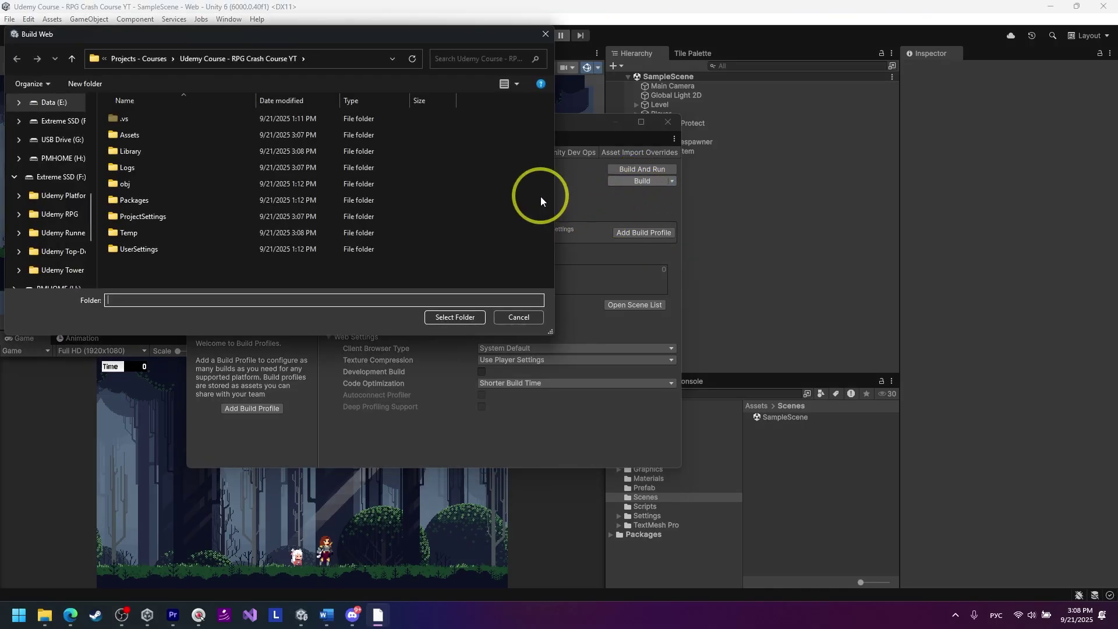
{"action": "left_click", "coordinate": [161, 60]}
{"action": "key", "text": "ctrl+shift+n"}
{"action": "type", "text": "Ga"}
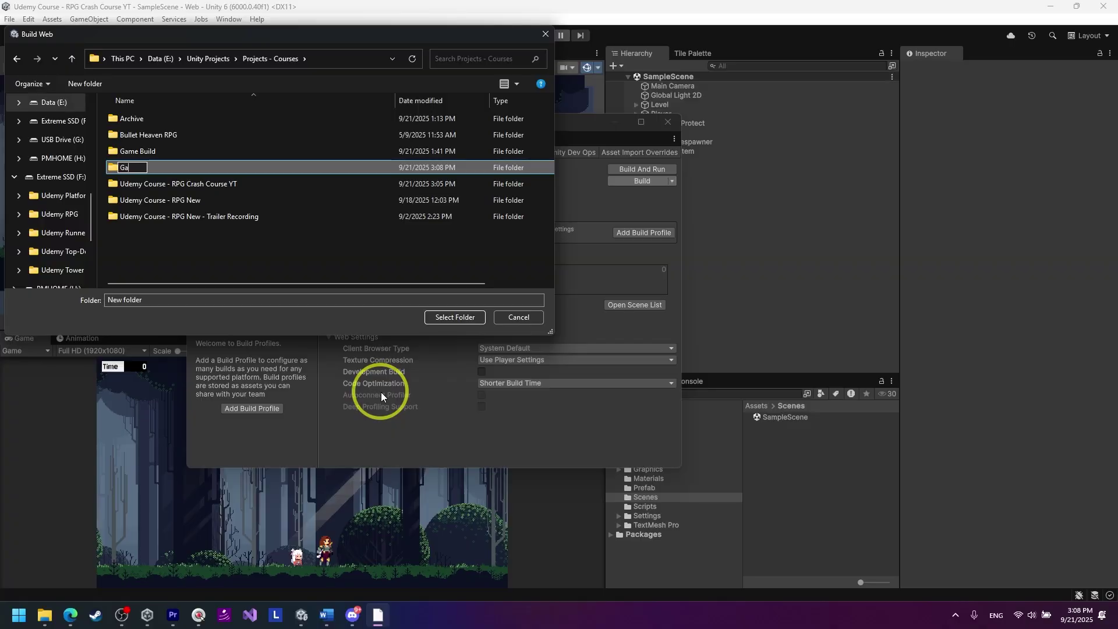
{"action": "type", "text": "me Build - WEB"}
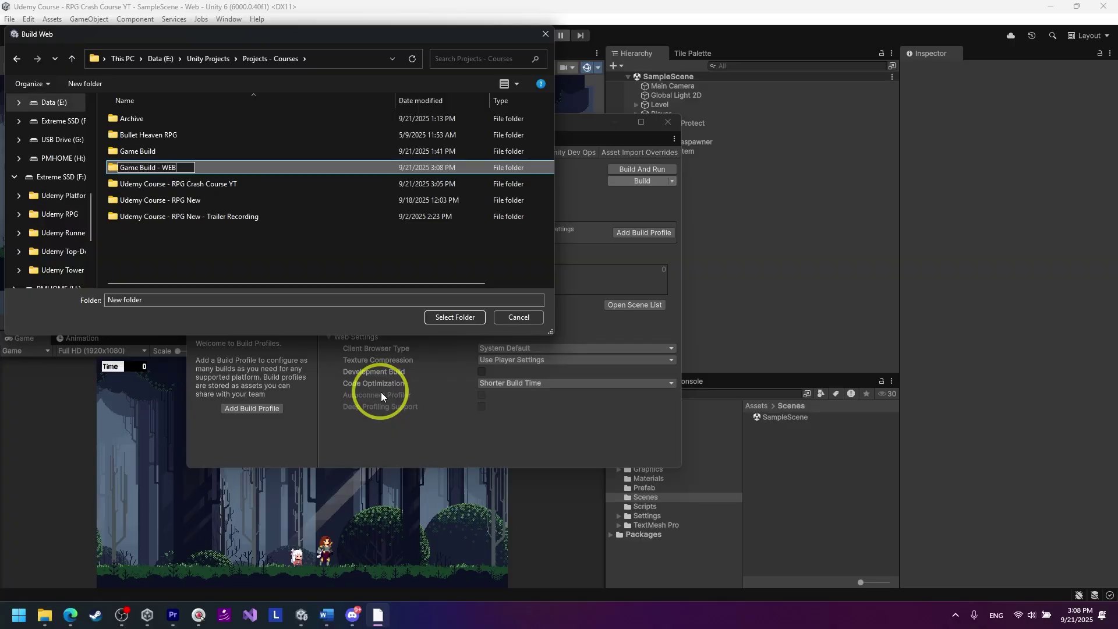
{"action": "key", "text": "Return"}
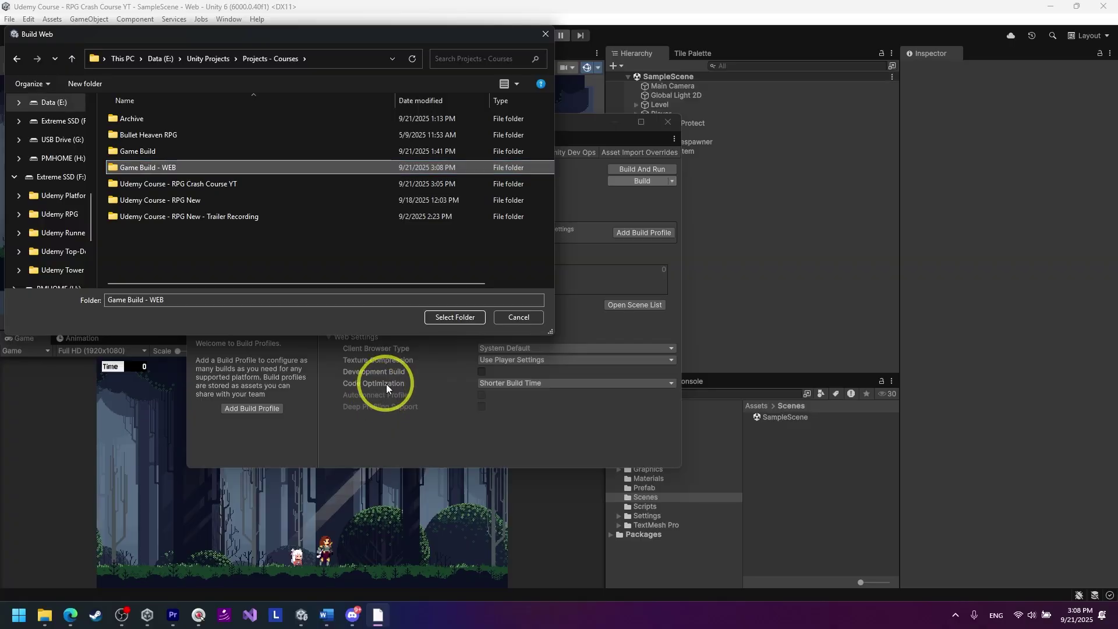
{"action": "left_click", "coordinate": [441, 320]}
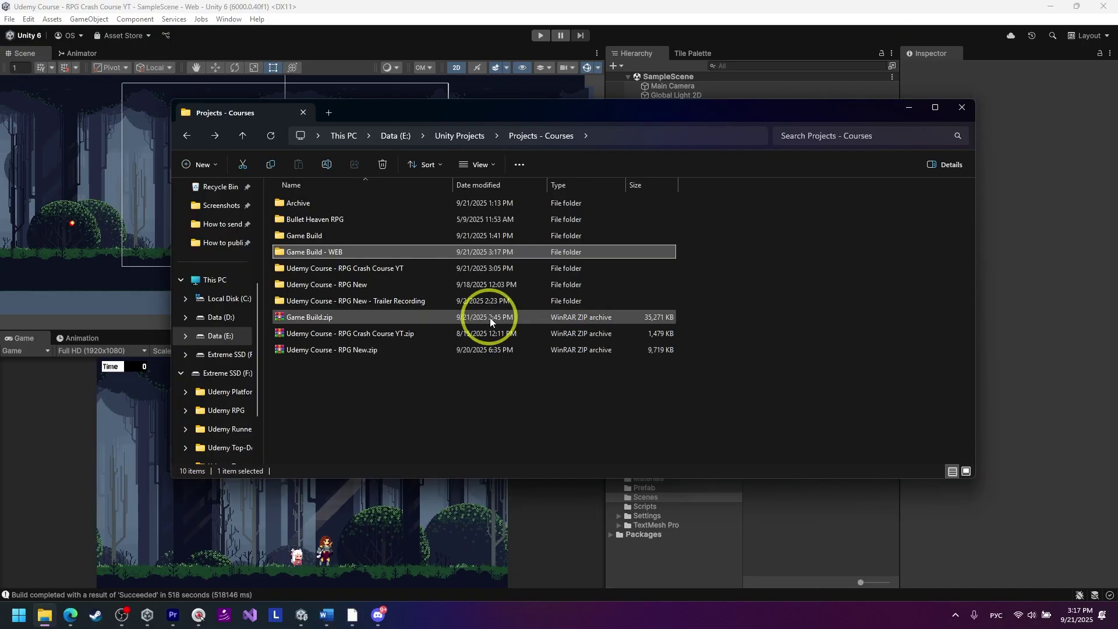
Compress the Game Build - WEB folder with WinRAR into Game Build - WEB.zip, using the ZIP format.
{"action": "right_click", "coordinate": [347, 254]}
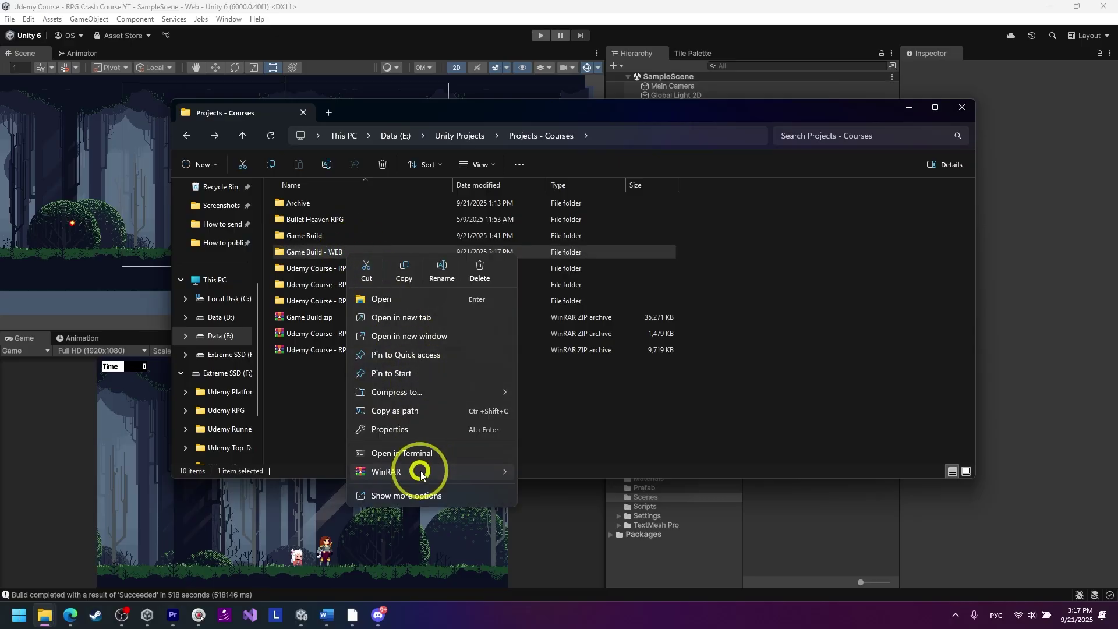
{"action": "mouse_move", "coordinate": [421, 473]}
{"action": "left_click", "coordinate": [529, 470]}
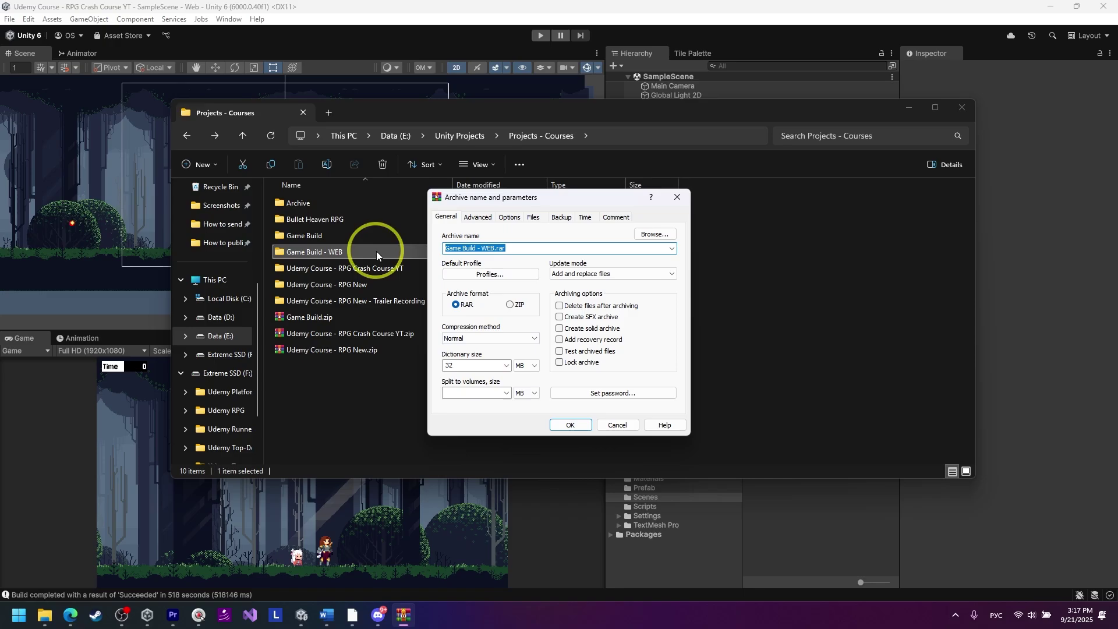
{"action": "left_click", "coordinate": [510, 304]}
{"action": "left_click", "coordinate": [571, 424]}
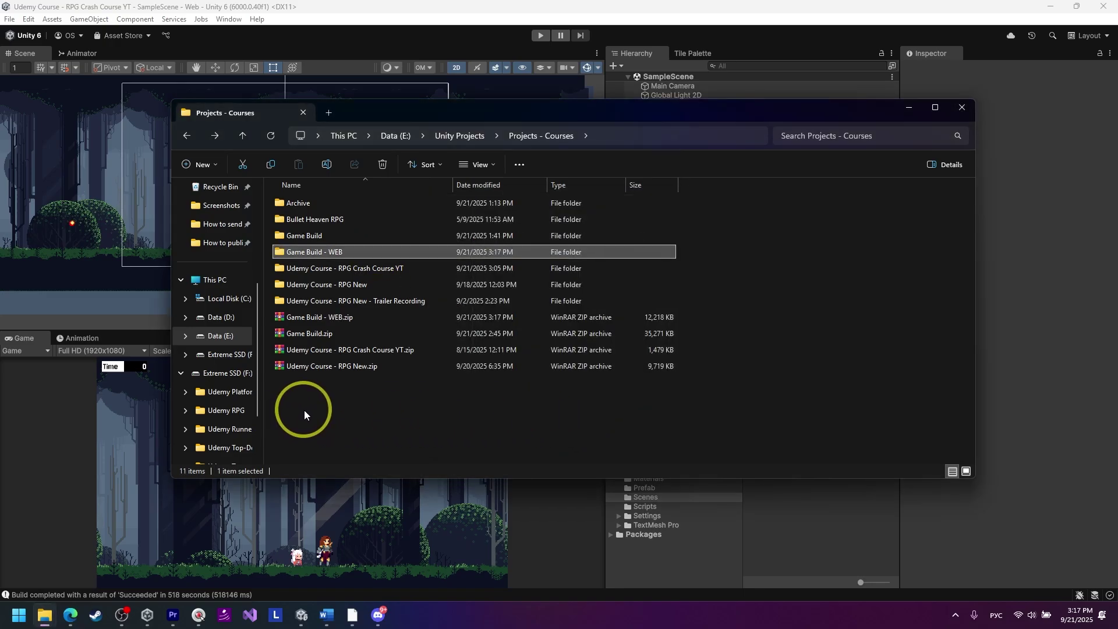
Review the upload requirements on the itch.io project page, and check the contents of Game Build - WEB.zip in WinRAR for an index.html file.
{"action": "left_click", "coordinate": [70, 615]}
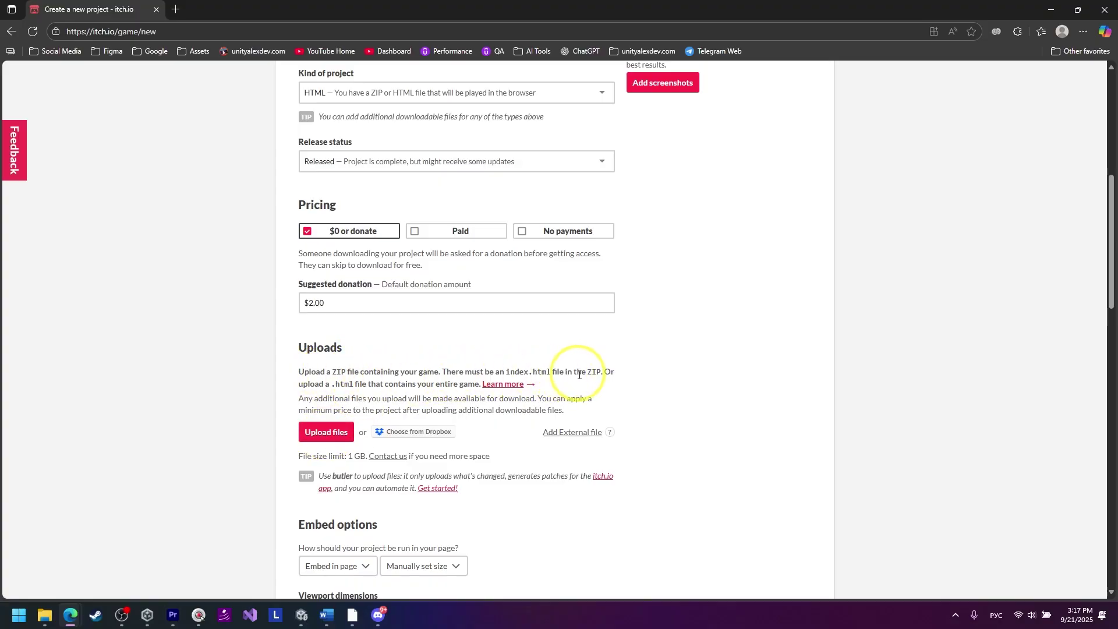
{"action": "left_click", "coordinate": [45, 615]}
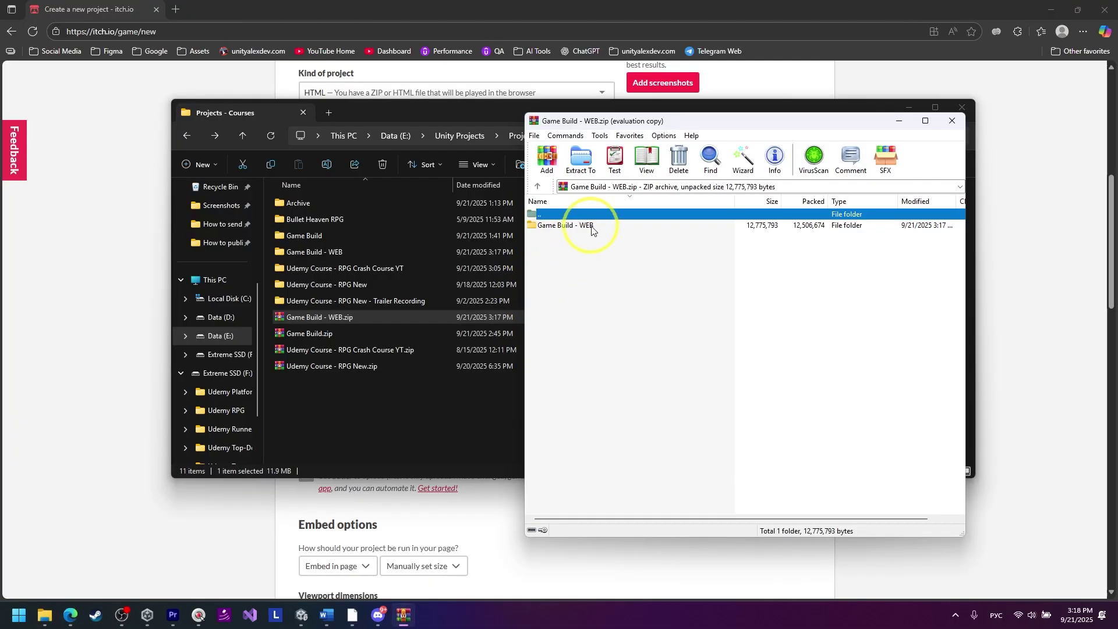
{"action": "double_click", "coordinate": [591, 226]}
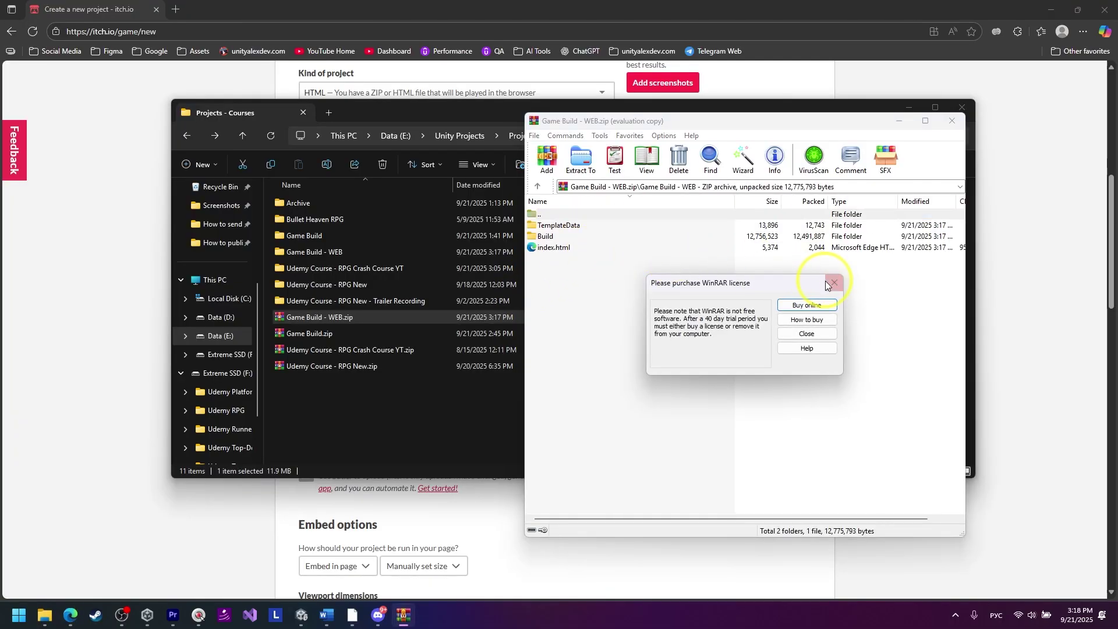
{"action": "left_click", "coordinate": [828, 283]}
{"action": "left_click", "coordinate": [952, 121]}
{"action": "left_click", "coordinate": [963, 108]}
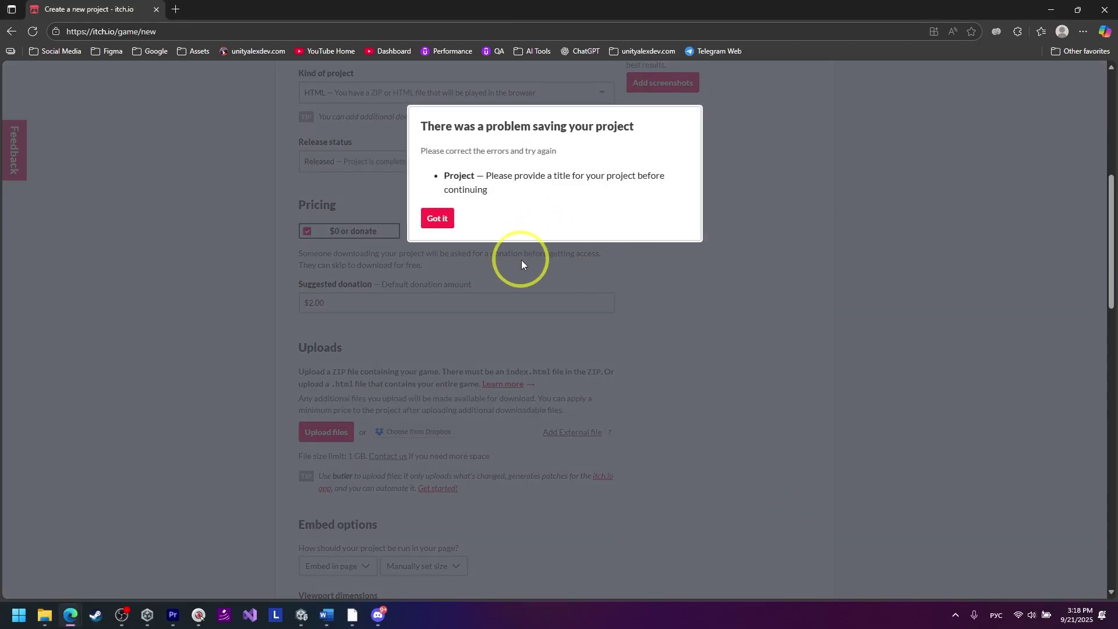
Dismiss the save problem notice and set the itch.io project title to Example project web.
{"action": "left_click", "coordinate": [438, 220]}
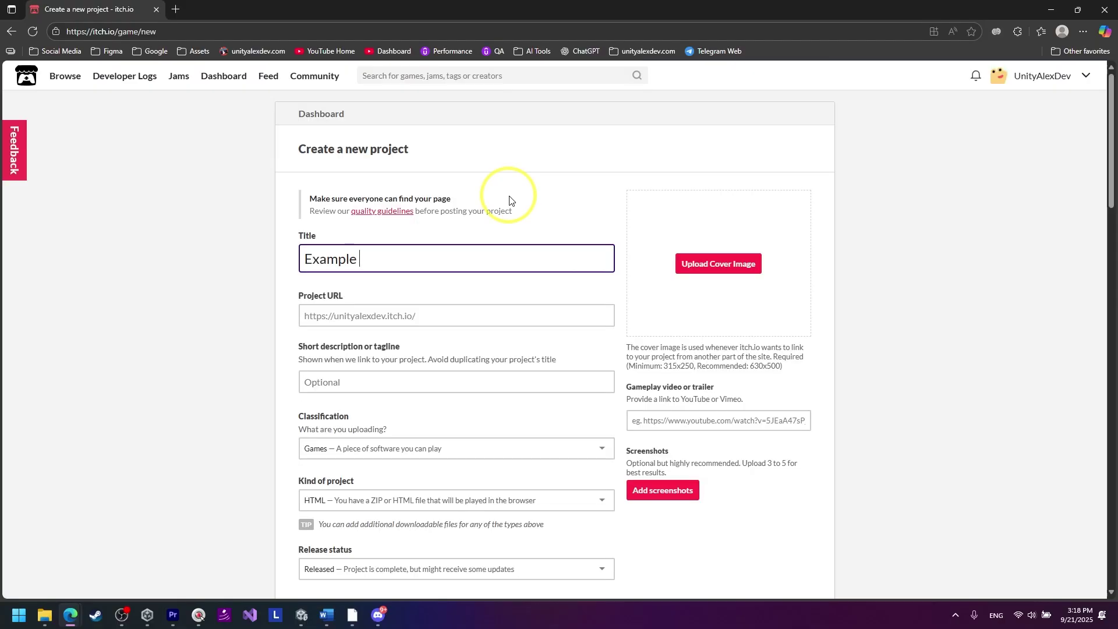
{"action": "type", "text": "Example project web"}
{"action": "left_click", "coordinate": [510, 201]}
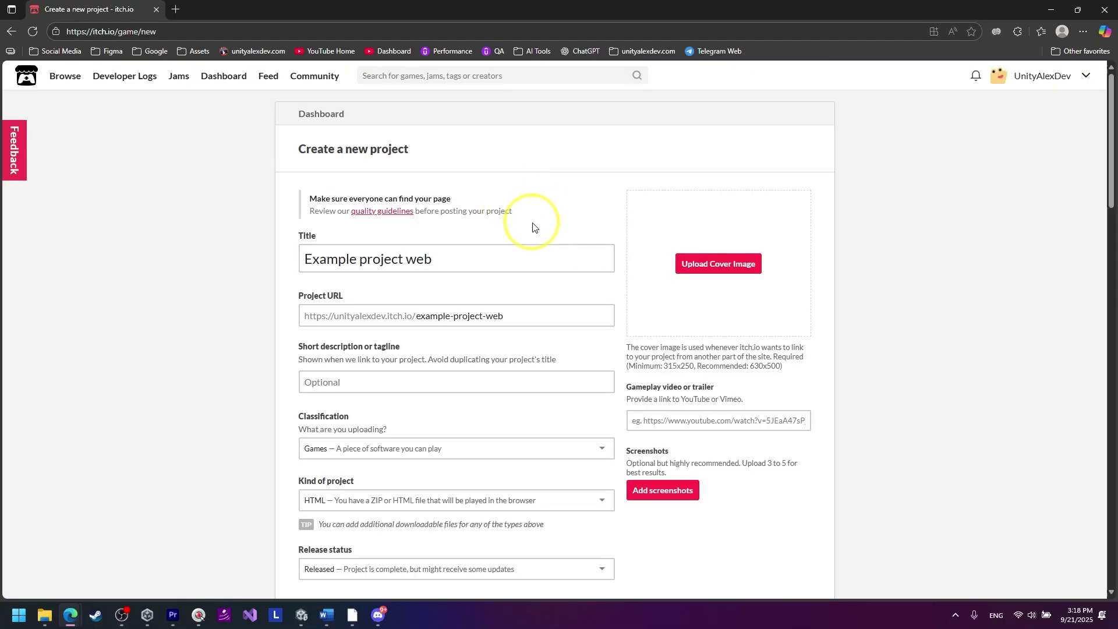
Upload Game Build - WEB.zip to the project and set the file to be played in the browser.
{"action": "scroll", "coordinate": [517, 373], "scroll_direction": "down", "scroll_amount": 9}
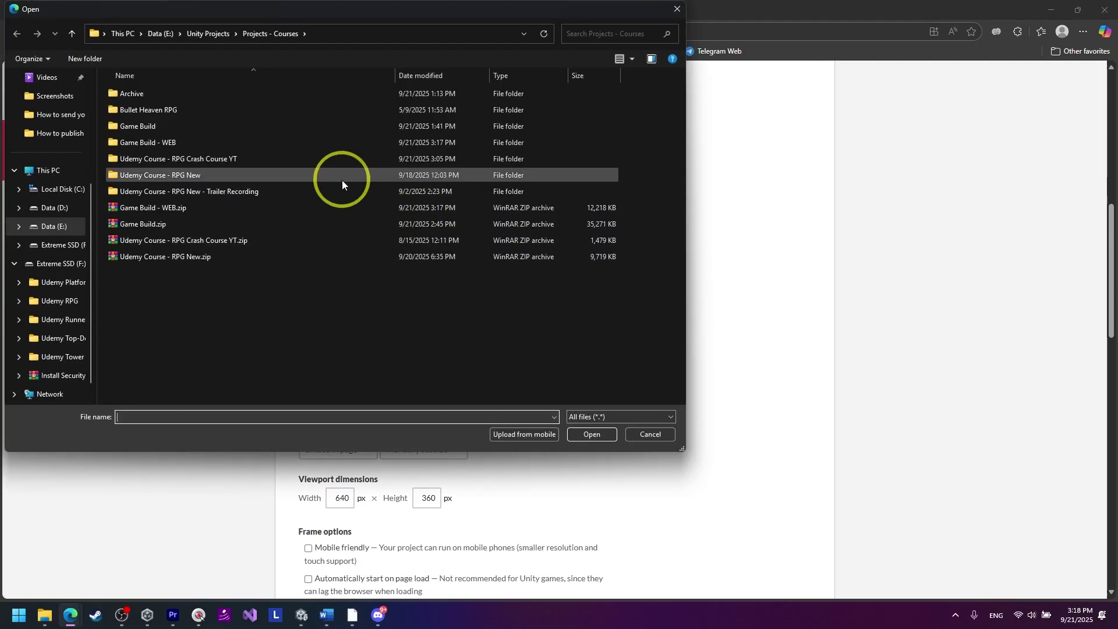
{"action": "double_click", "coordinate": [259, 204]}
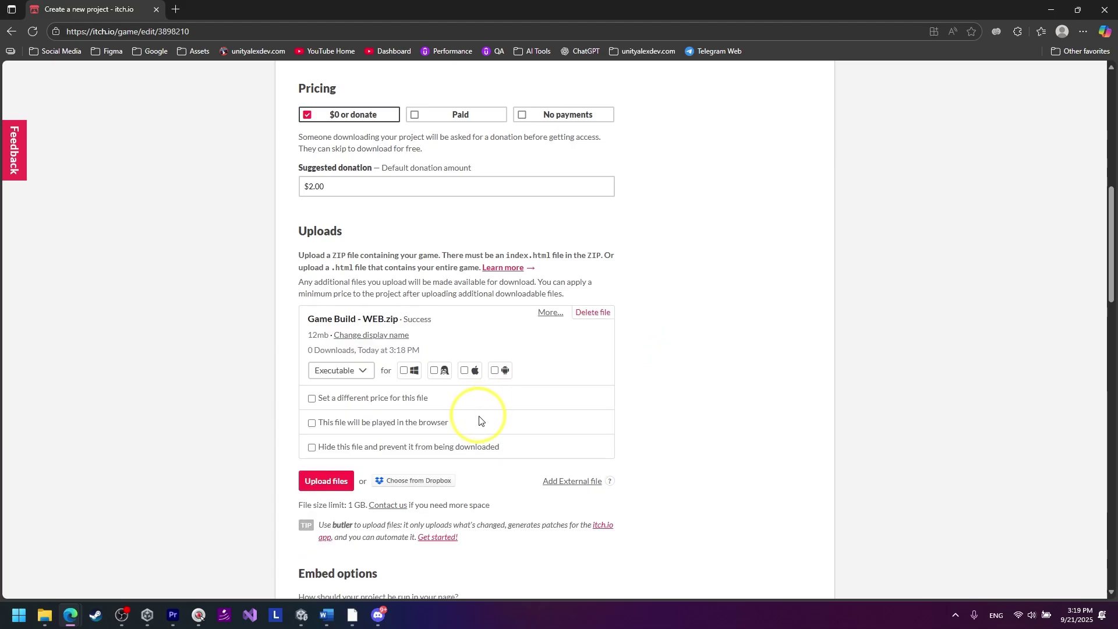
{"action": "left_click", "coordinate": [313, 425]}
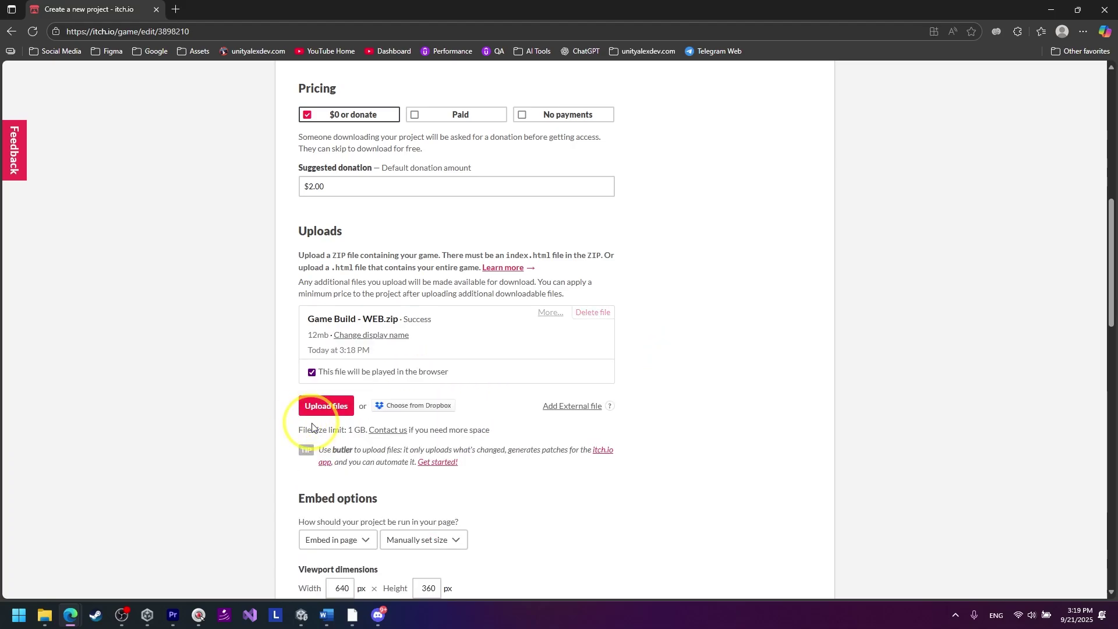
Save the project as a draft, view its page and run the game there.
{"action": "scroll", "coordinate": [312, 425], "scroll_direction": "down", "scroll_amount": 10}
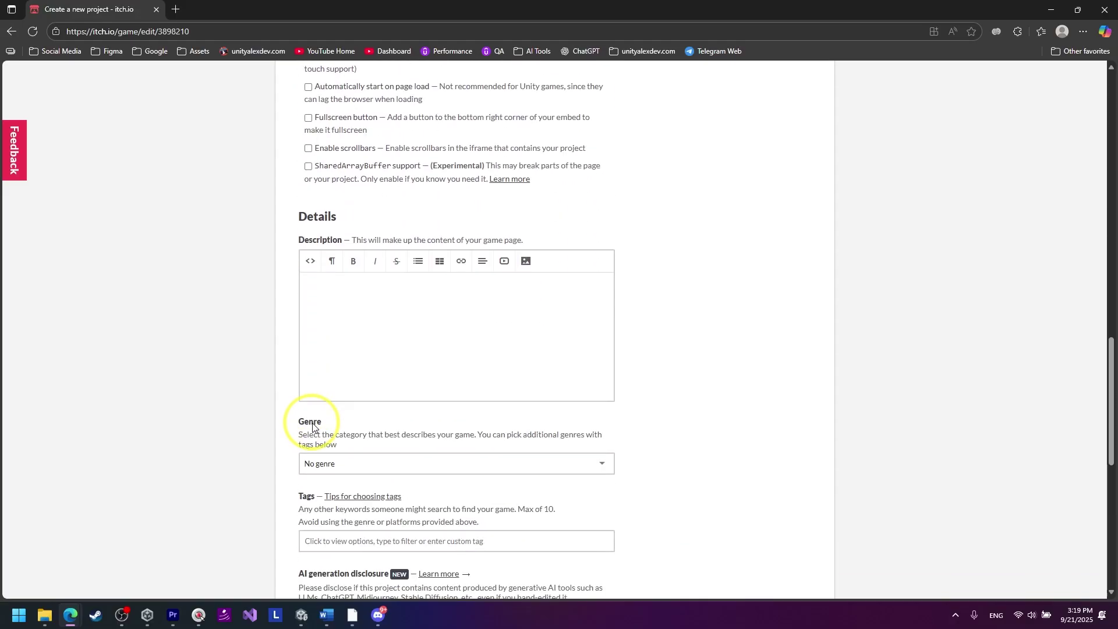
{"action": "scroll", "coordinate": [312, 425], "scroll_direction": "down", "scroll_amount": 4}
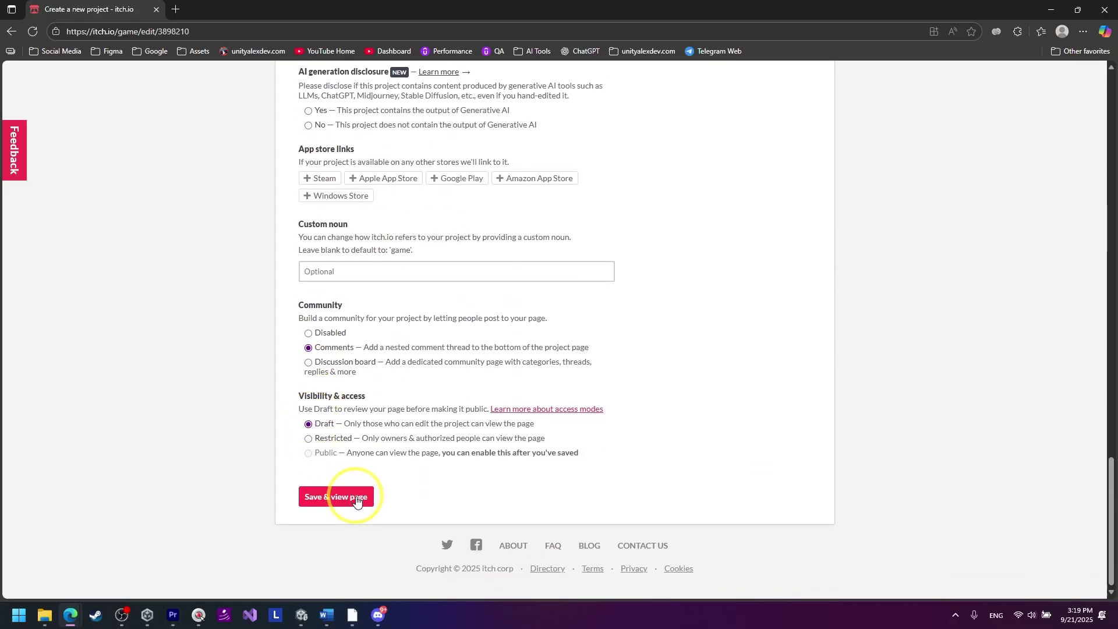
{"action": "left_click", "coordinate": [350, 564]}
{"action": "left_click", "coordinate": [562, 211]}
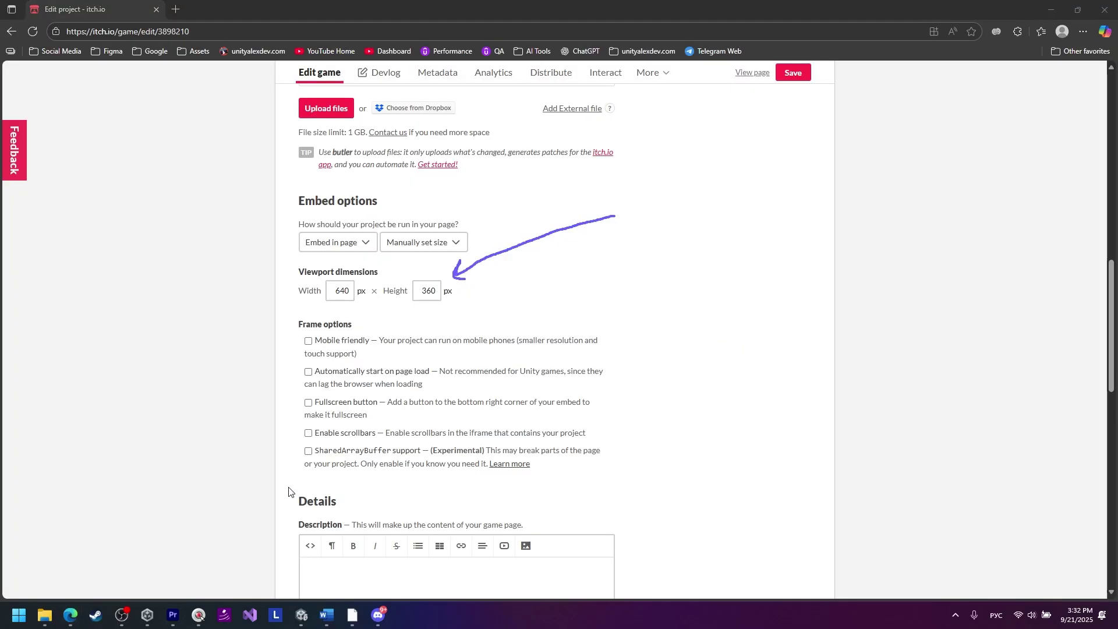
{"action": "left_click_drag", "start_coordinate": [289, 487], "coordinate": [591, 481]}
{"action": "key", "text": "Escape"}
{"action": "scroll", "coordinate": [524, 466], "scroll_direction": "down", "scroll_amount": 3}
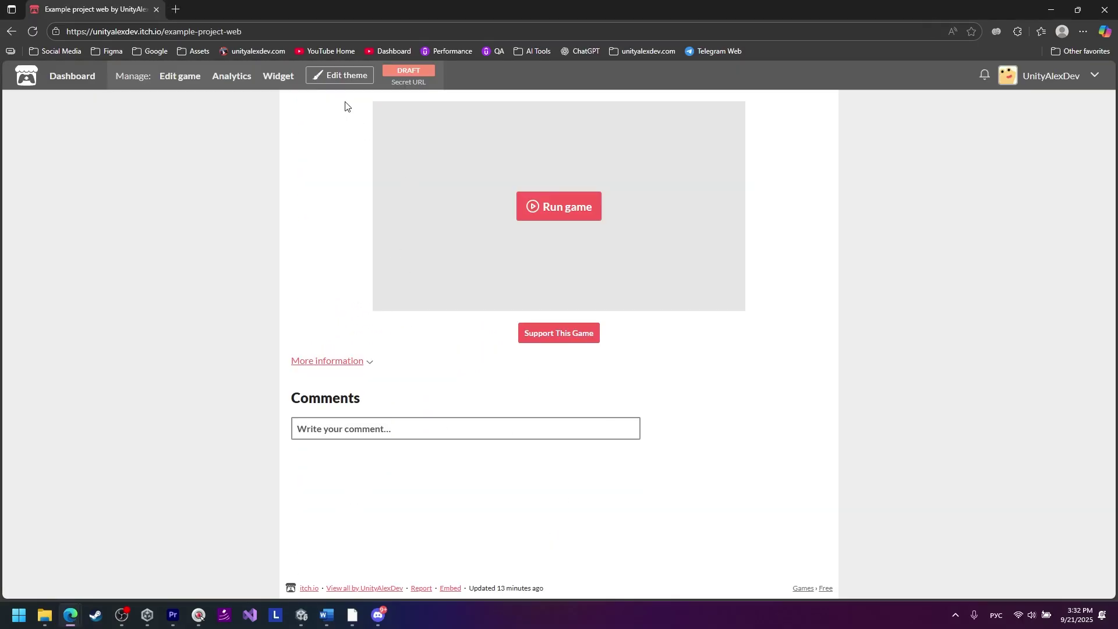
Open the theme editor of the game page and change the text colour to light purple, #a891fd.
{"action": "left_click", "coordinate": [348, 75]}
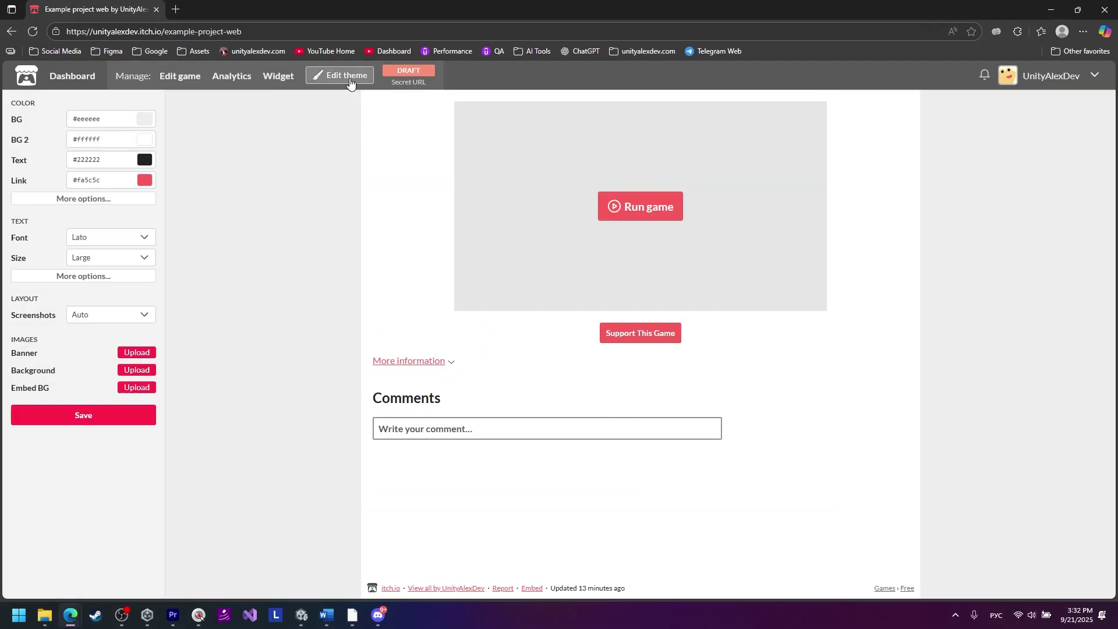
{"action": "left_click", "coordinate": [149, 142]}
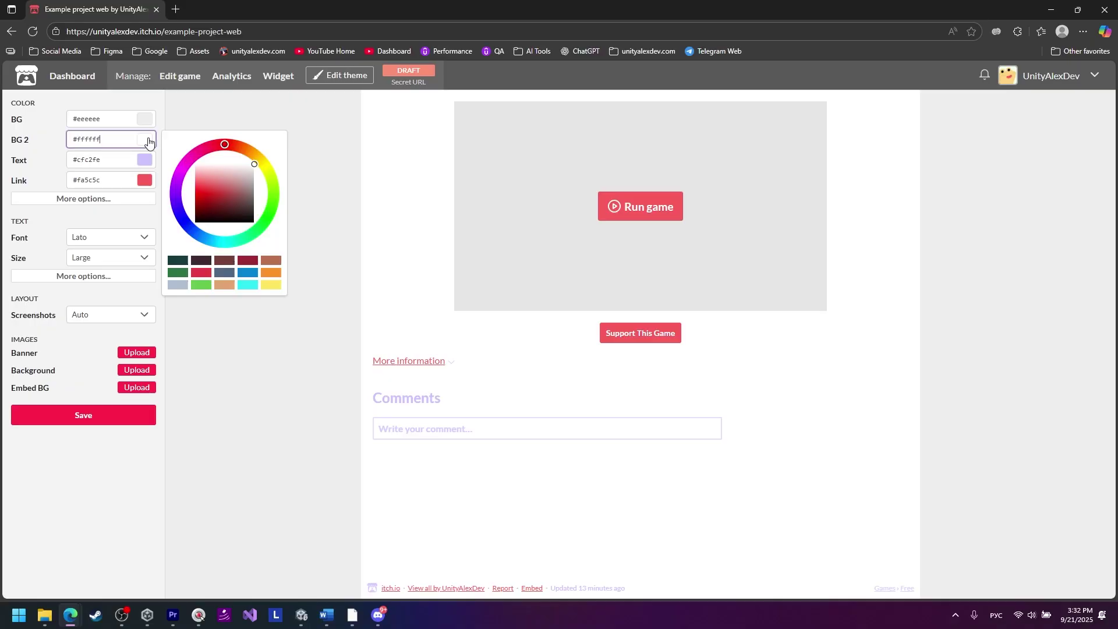
{"action": "left_click_drag", "start_coordinate": [190, 198], "coordinate": [186, 229]}
{"action": "left_click", "coordinate": [102, 160]}
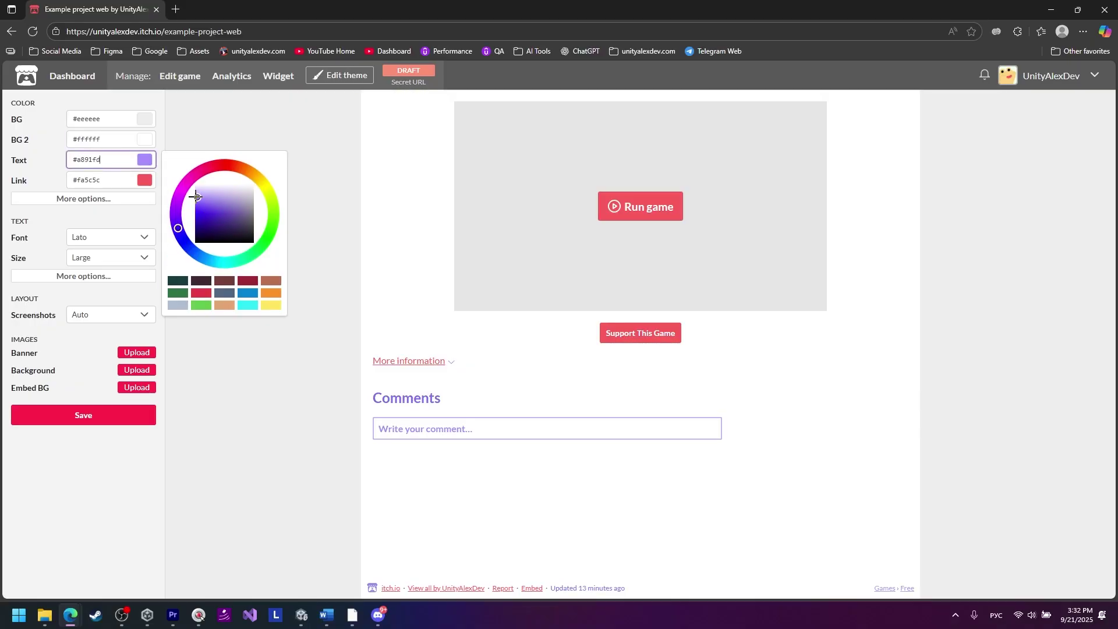